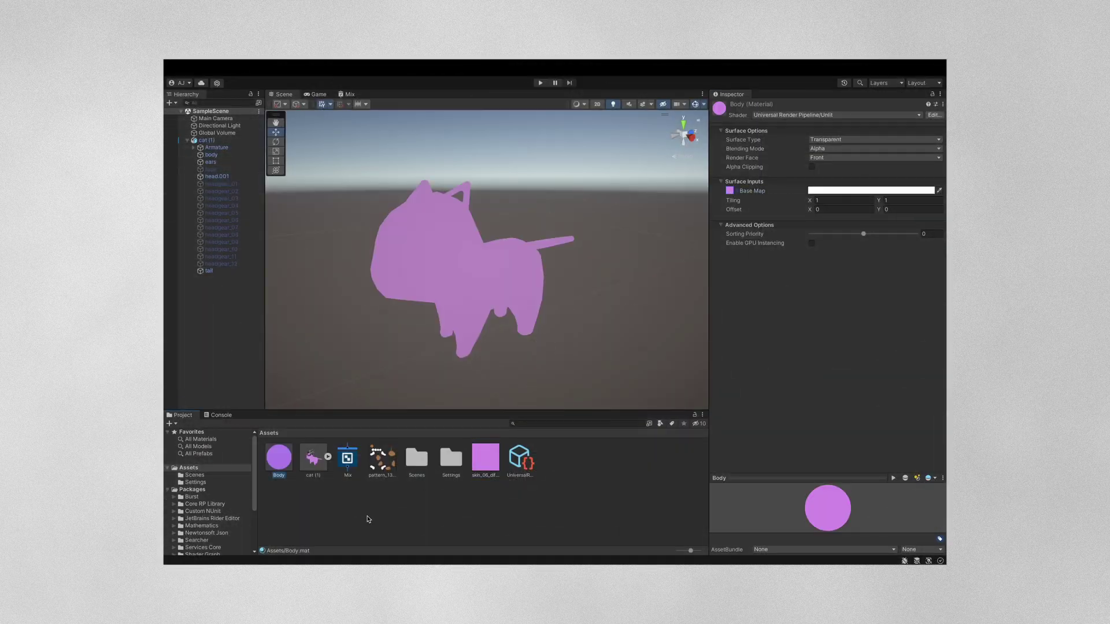
Assign the pattern_13 texture to the Base Map of the transparent Body material.
{"action": "left_click_drag", "start_coordinate": [382, 459], "coordinate": [730, 191]}
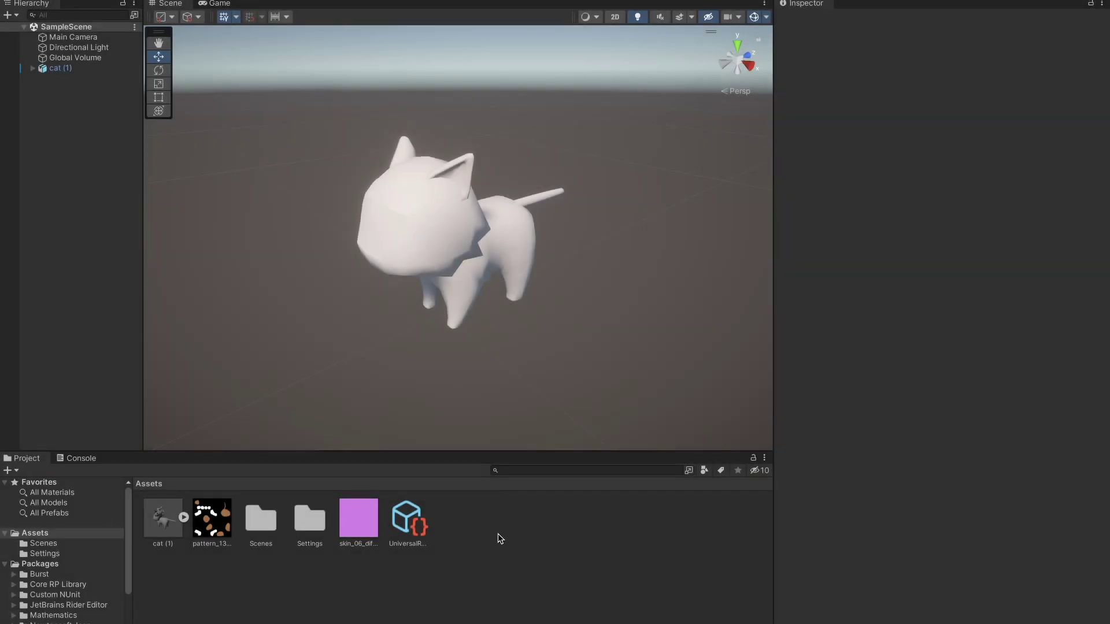
Create a new material named Body in the Assets folder.
{"action": "right_click", "coordinate": [497, 533]}
{"action": "mouse_move", "coordinate": [634, 313]}
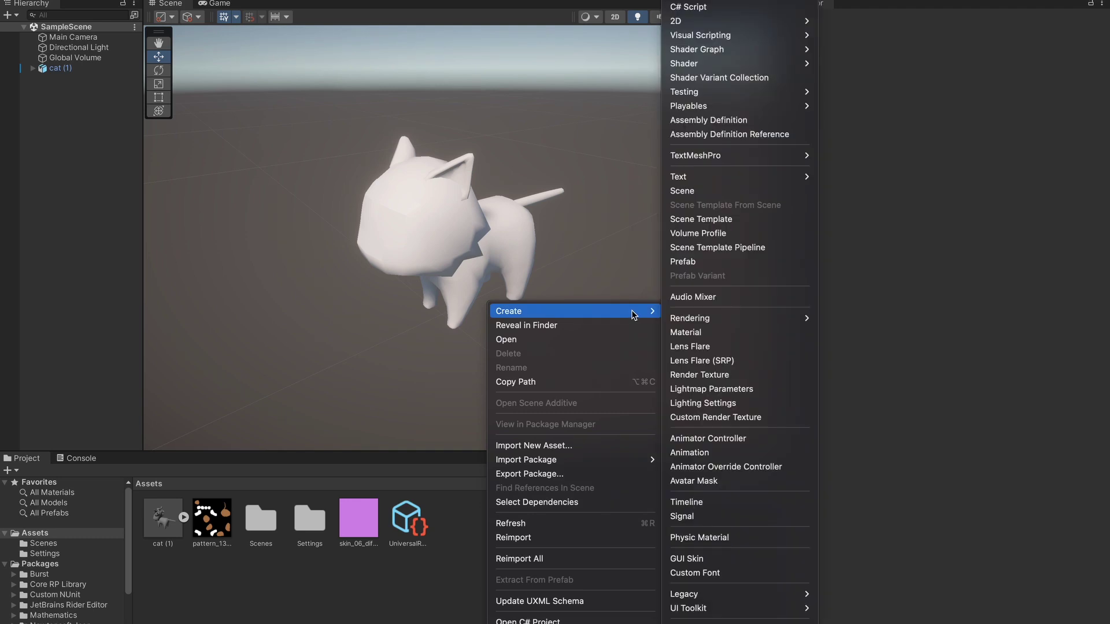
{"action": "left_click", "coordinate": [763, 329]}
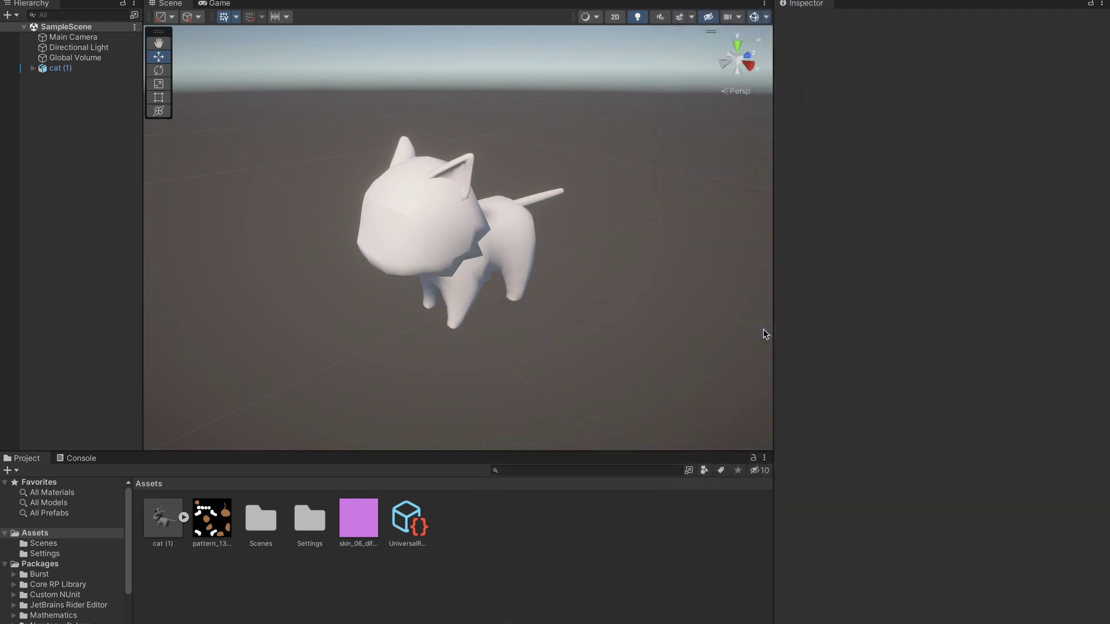
{"action": "type", "text": "Body"}
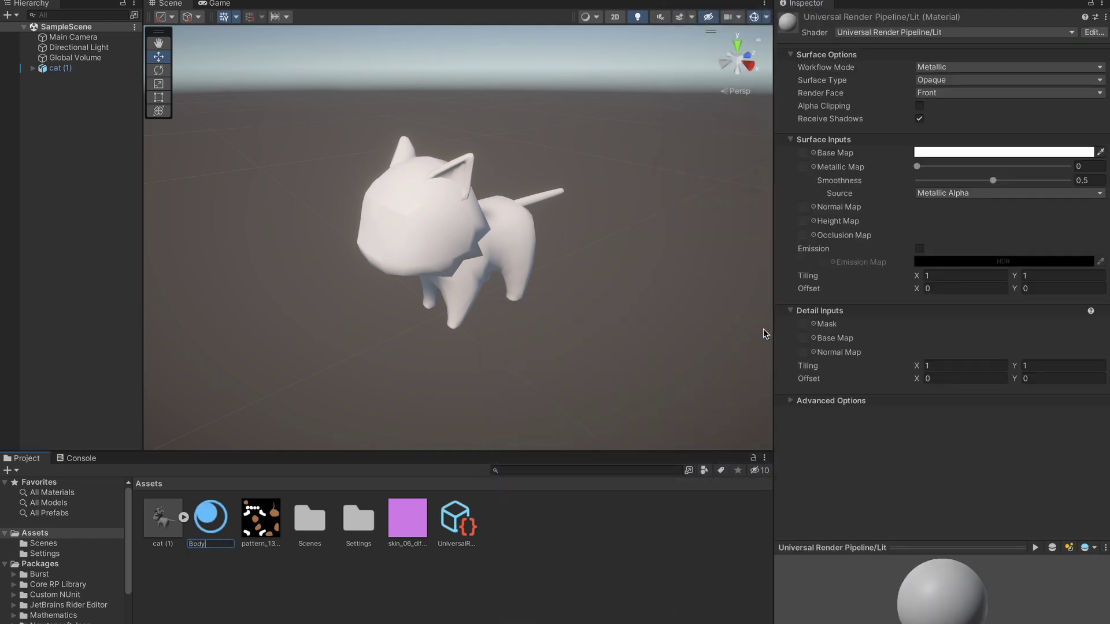
{"action": "key", "text": "Return"}
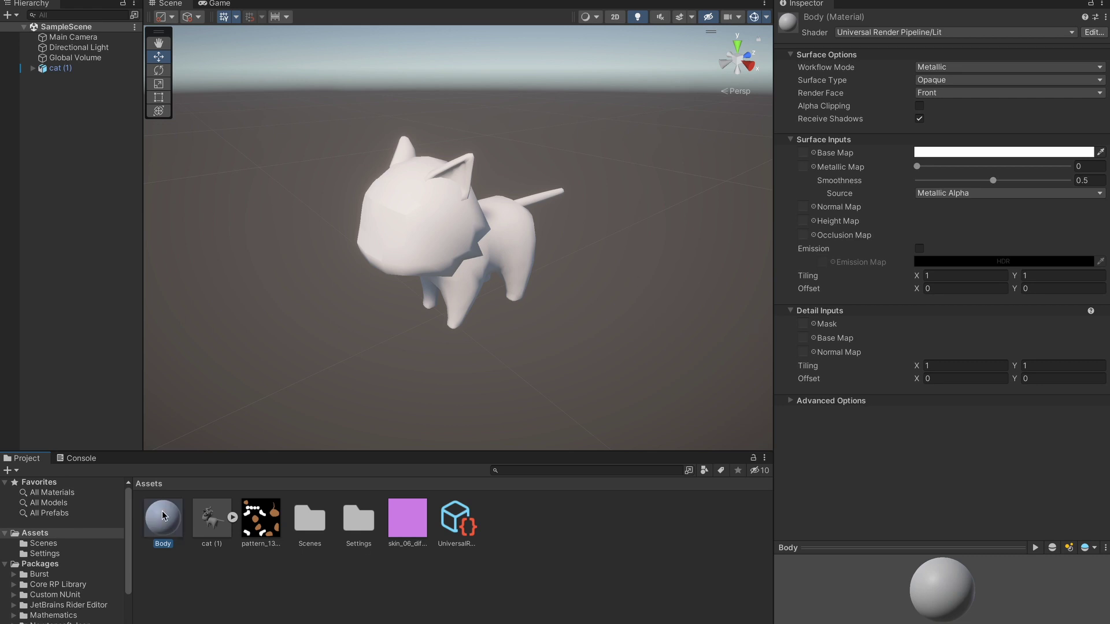
Remap the cat (1) model's "cat" material slot to the Body material and apply the import settings.
{"action": "left_click", "coordinate": [60, 68]}
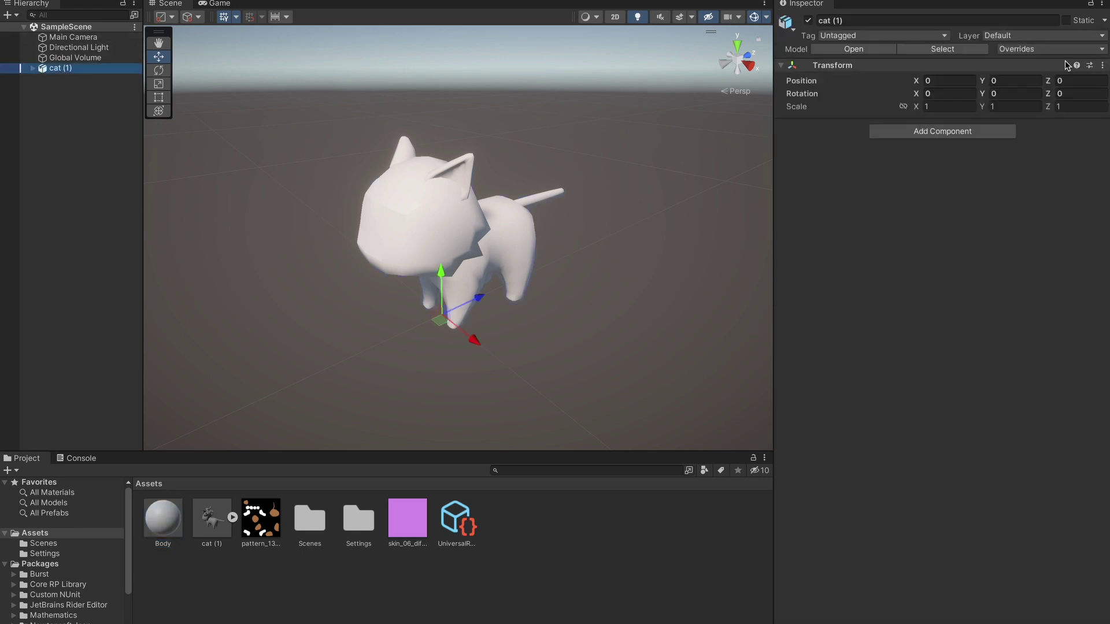
{"action": "left_click", "coordinate": [943, 49]}
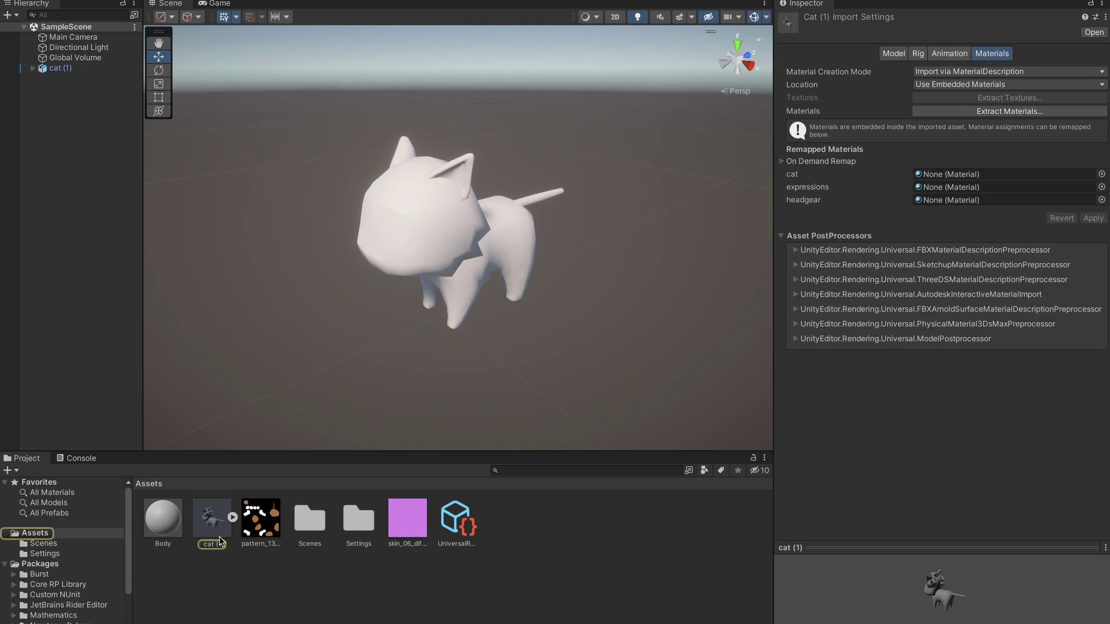
{"action": "left_click_drag", "start_coordinate": [161, 525], "coordinate": [965, 174]}
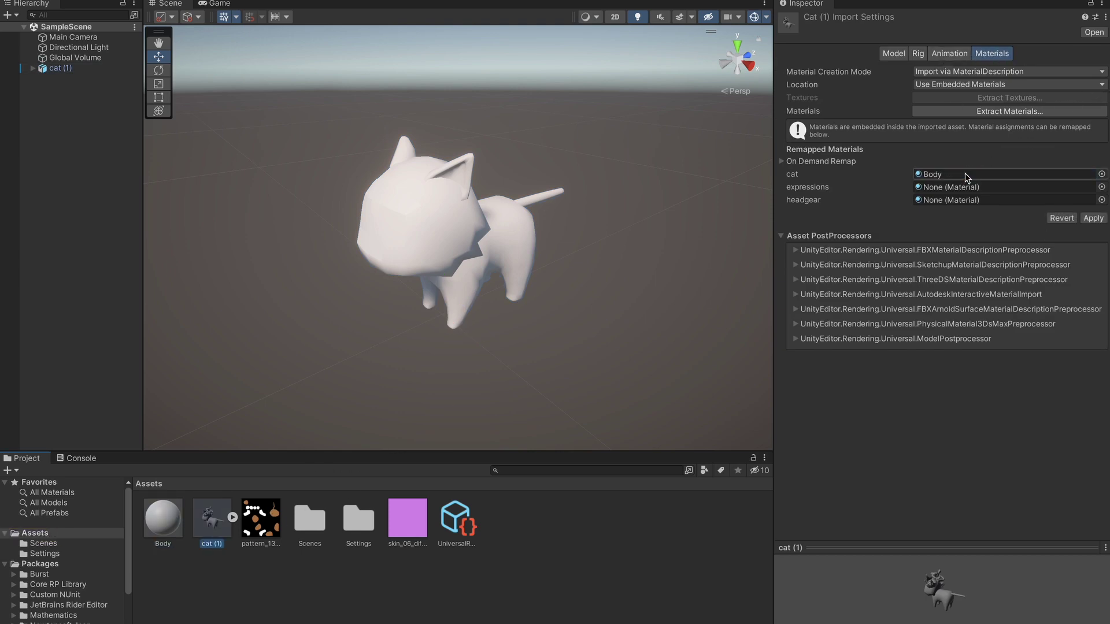
{"action": "left_click", "coordinate": [169, 527]}
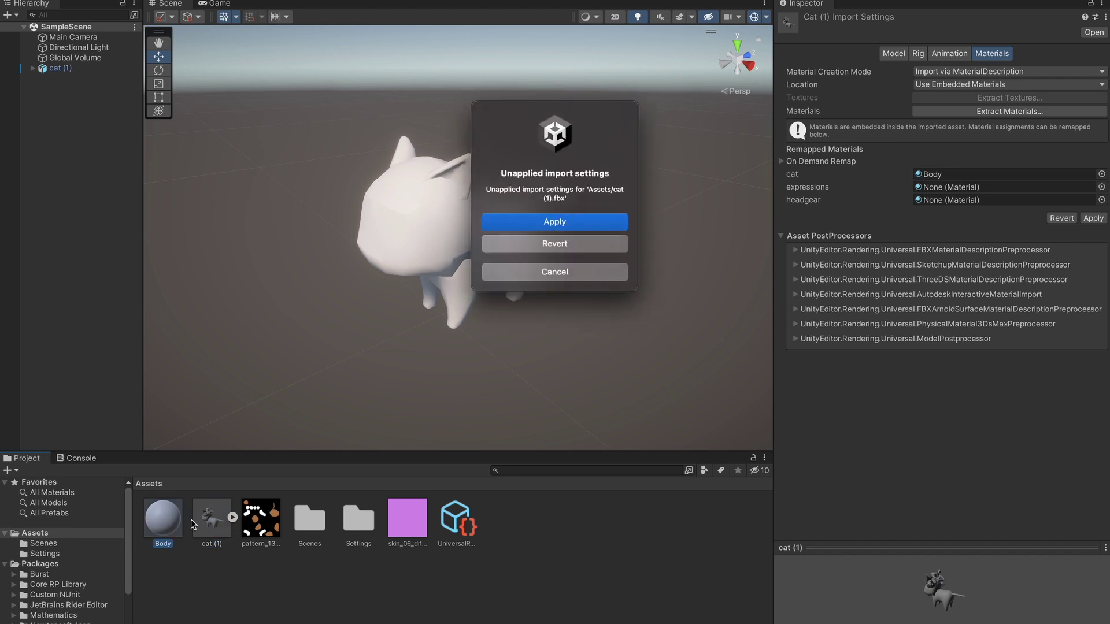
{"action": "left_click", "coordinate": [556, 224]}
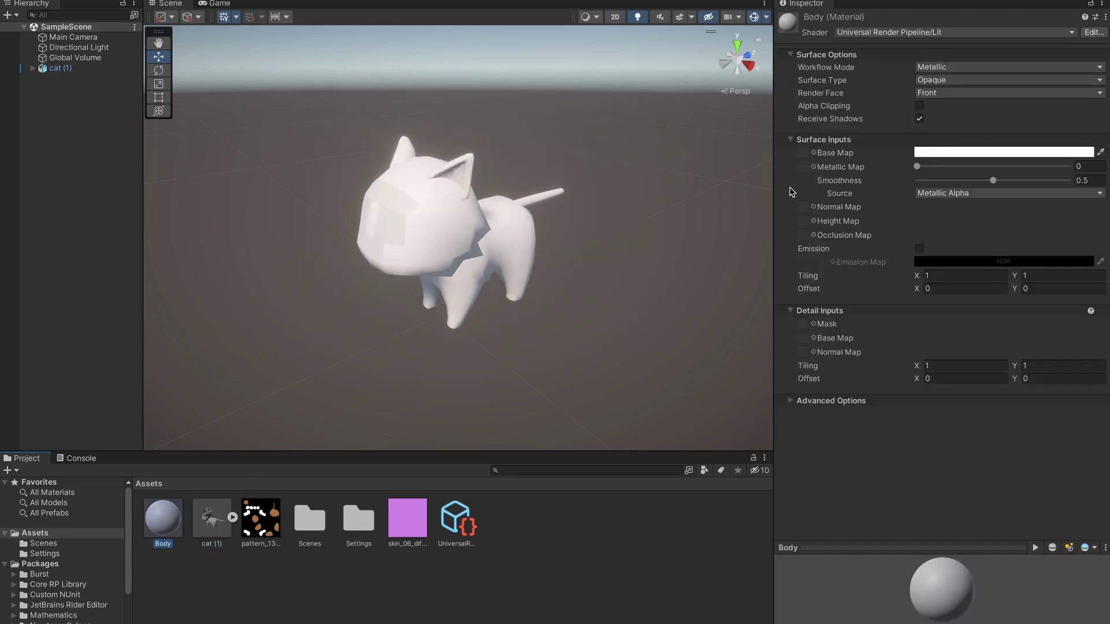
Try a black base colour (000000) on the Body material and return it to white (FFFFFF).
{"action": "left_click", "coordinate": [1004, 152]}
{"action": "left_click", "coordinate": [1058, 288]}
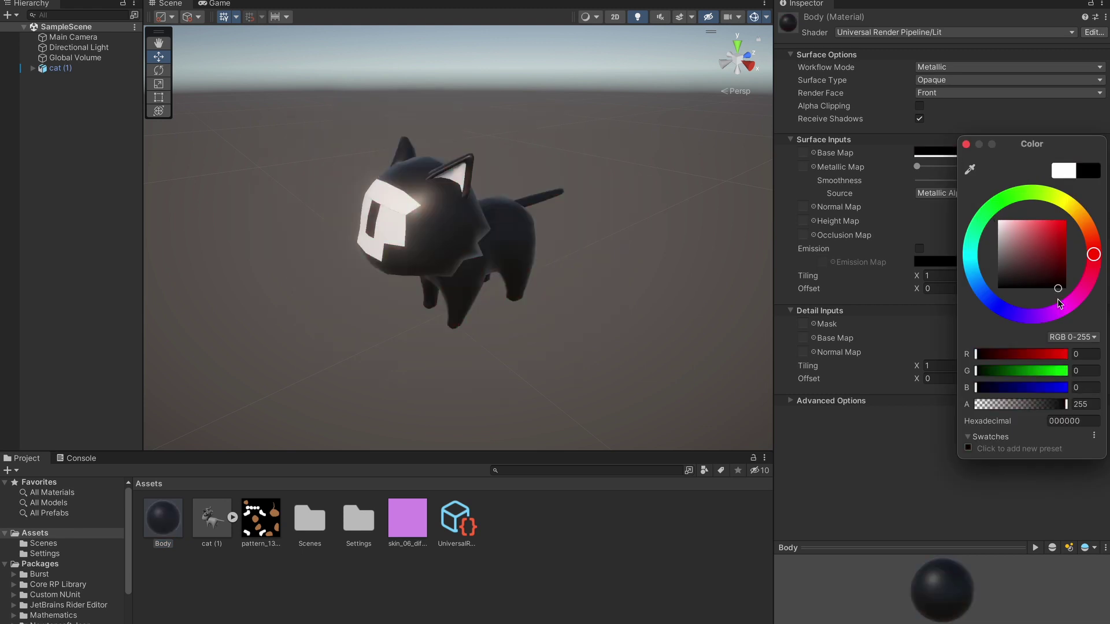
{"action": "mouse_move", "coordinate": [1058, 299]}
{"action": "left_mouse_down"}
{"action": "mouse_move", "coordinate": [1091, 298]}
{"action": "mouse_move", "coordinate": [1005, 198]}
{"action": "mouse_move", "coordinate": [1068, 296]}
{"action": "mouse_move", "coordinate": [1019, 195]}
{"action": "mouse_move", "coordinate": [1064, 223]}
{"action": "mouse_move", "coordinate": [948, 195]}
{"action": "mouse_move", "coordinate": [912, 162]}
{"action": "left_mouse_up"}
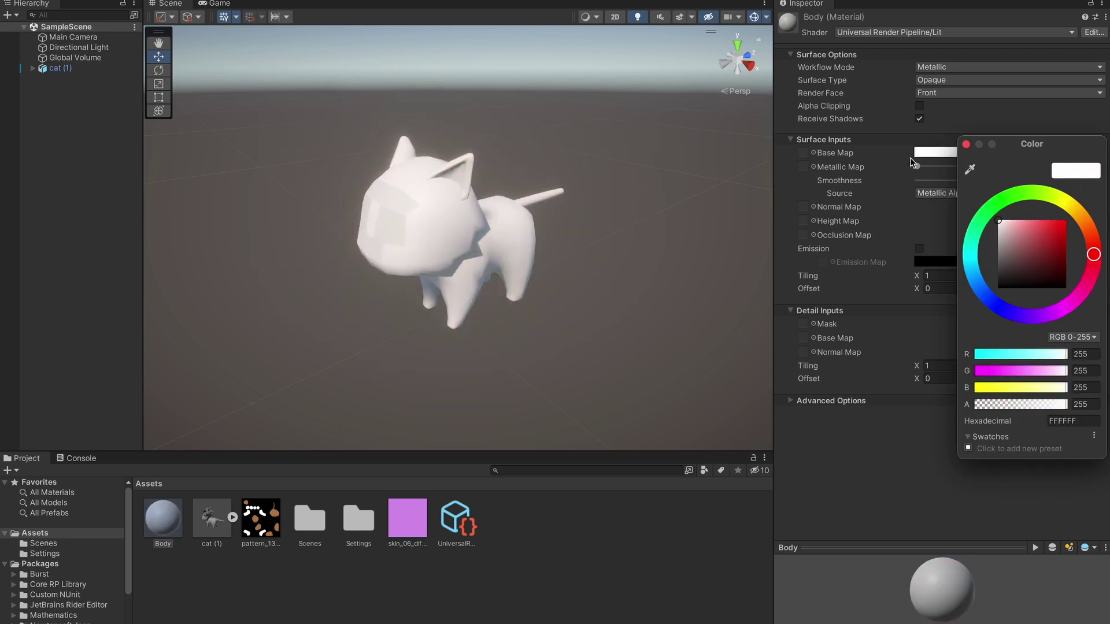
{"action": "left_click", "coordinate": [967, 144]}
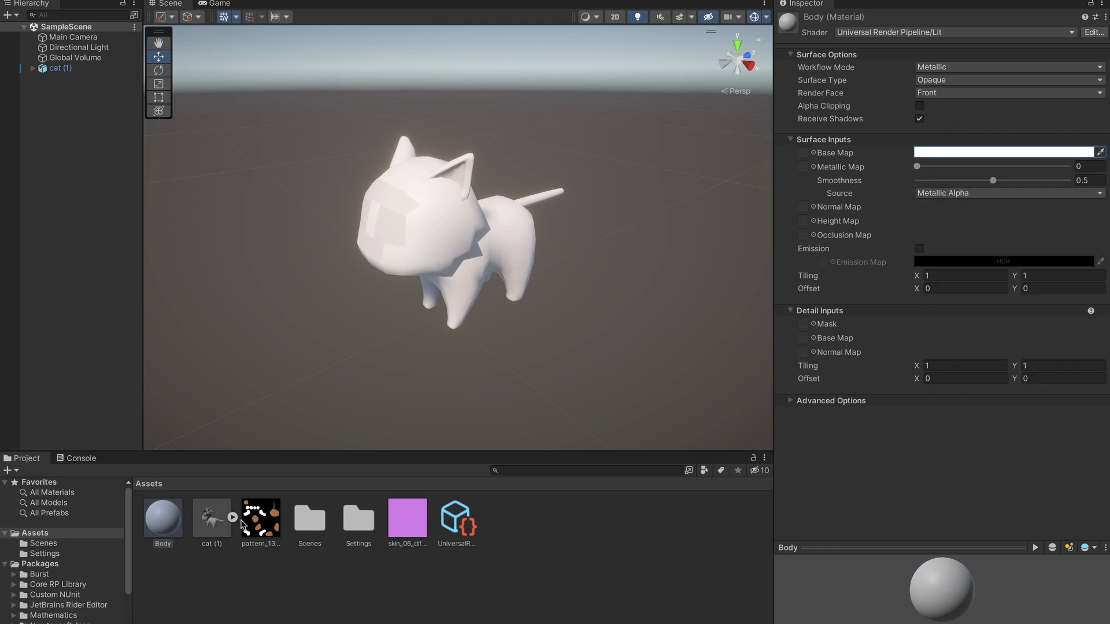
Assign the purple skin_06 texture to the Body material's Base Map and check how it covers the cat.
{"action": "left_click_drag", "start_coordinate": [403, 524], "coordinate": [806, 155]}
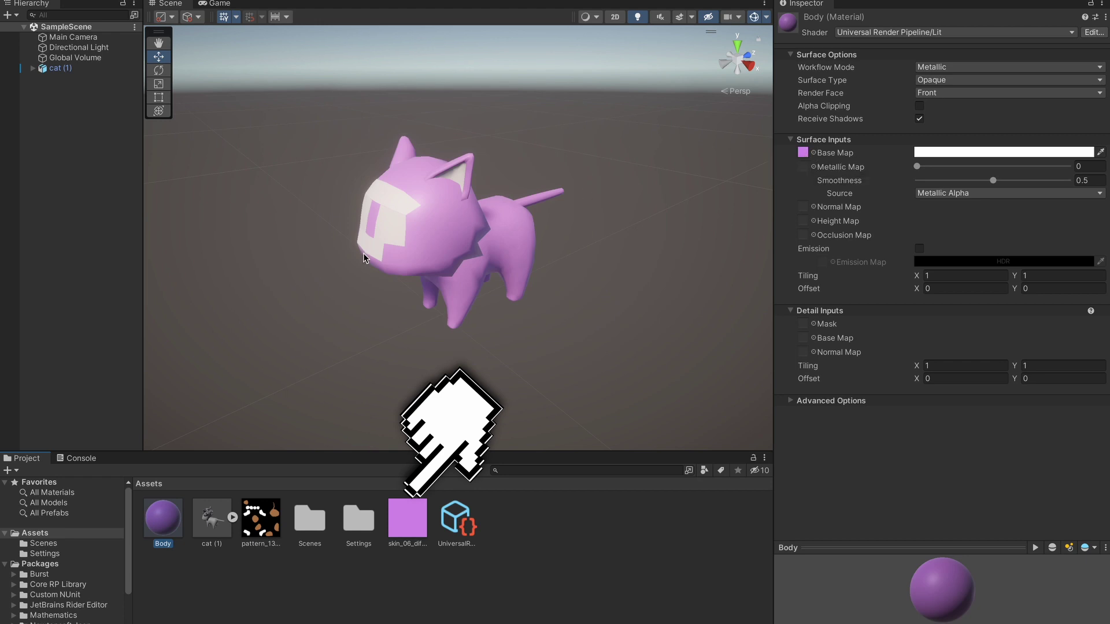
{"action": "middle_click_drag", "start_coordinate": [373, 290], "coordinate": [307, 280]}
{"action": "left_click_drag", "start_coordinate": [312, 282], "coordinate": [429, 304], "text": "alt"}
{"action": "middle_click_drag", "start_coordinate": [429, 303], "coordinate": [647, 269]}
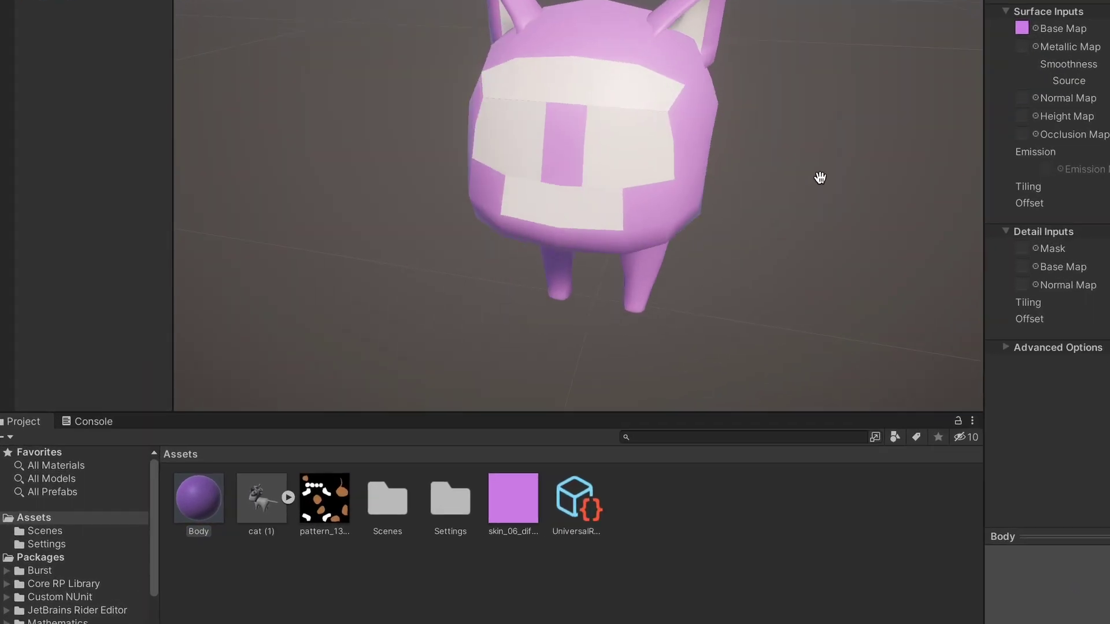
{"action": "middle_click_drag", "start_coordinate": [820, 178], "coordinate": [653, 169]}
{"action": "right_click_drag", "start_coordinate": [654, 168], "coordinate": [682, 194]}
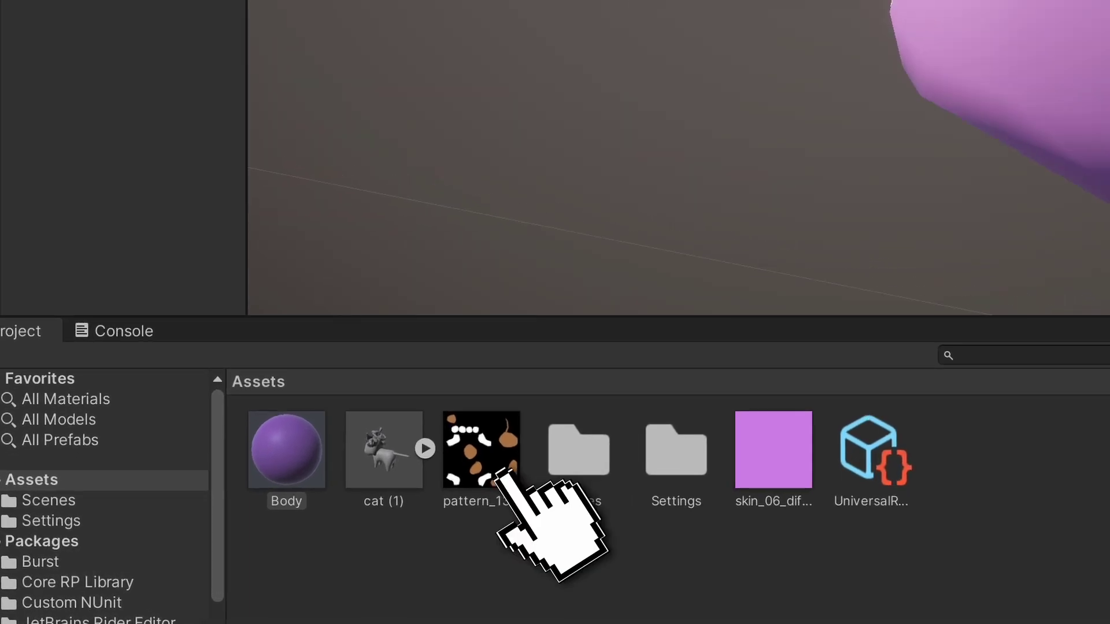
{"action": "middle_click_drag", "start_coordinate": [890, 3], "coordinate": [627, 3]}
{"action": "scroll", "coordinate": [627, 3], "scroll_direction": "down", "scroll_amount": 5}
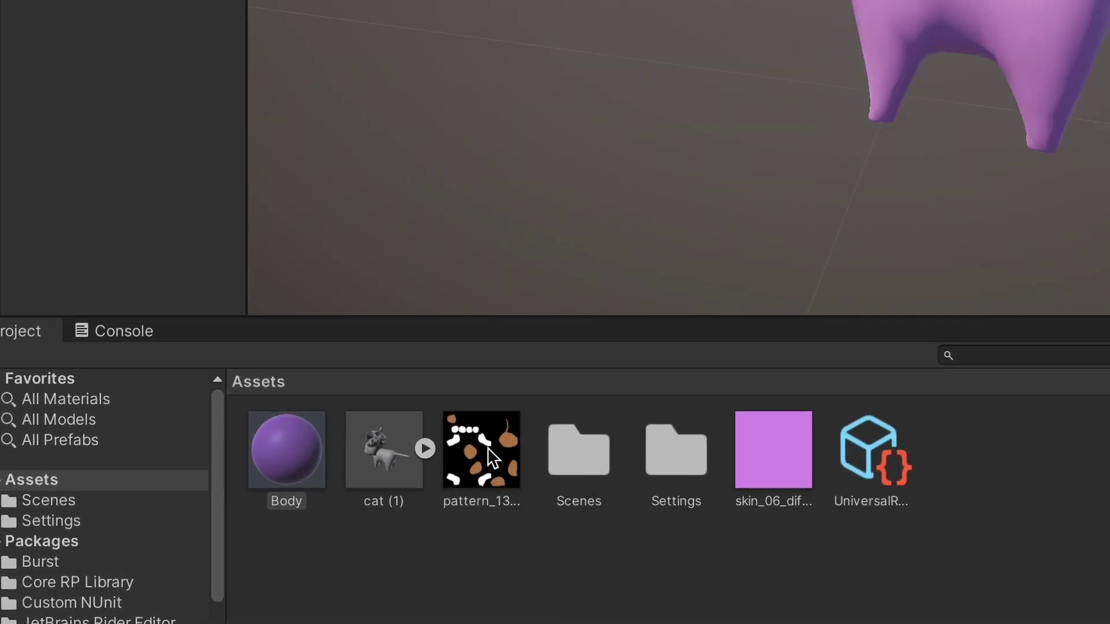
Replace the Body material's Base Map texture with the pattern_13_diffuse texture.
{"action": "left_click_drag", "start_coordinate": [489, 449], "coordinate": [802, 153]}
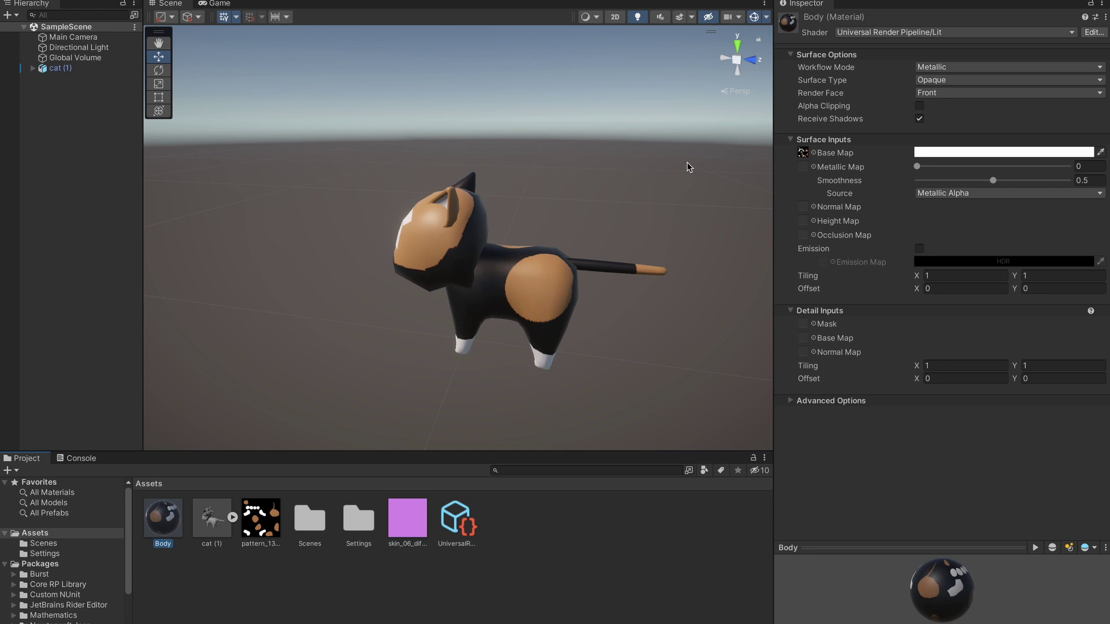
{"action": "left_click_drag", "start_coordinate": [687, 167], "coordinate": [634, 319], "text": "alt"}
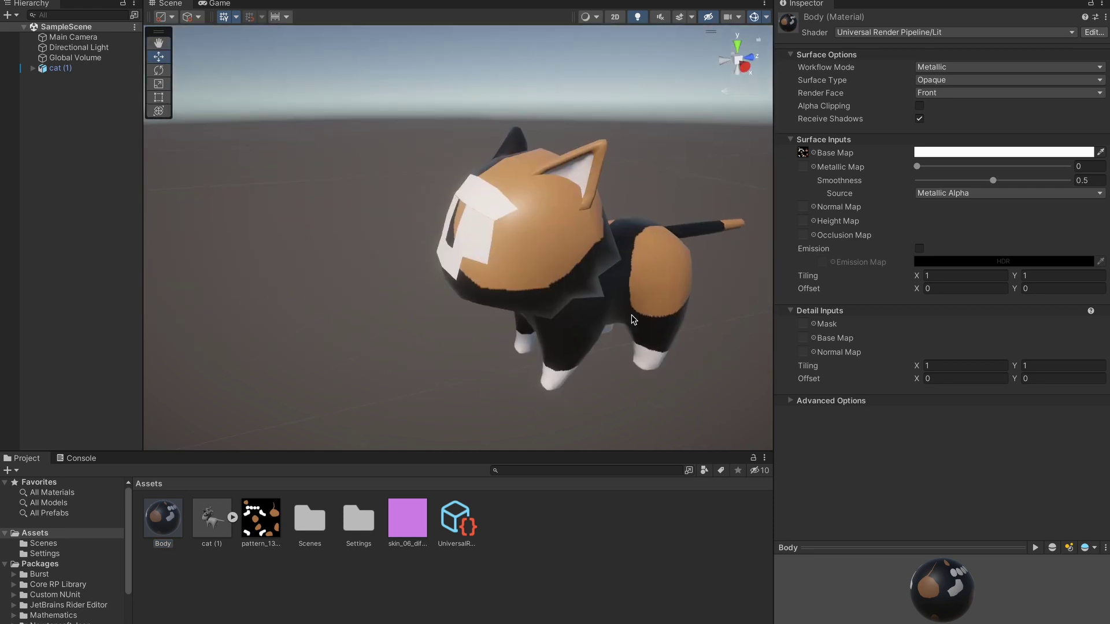
{"action": "scroll", "coordinate": [634, 319], "scroll_direction": "down", "scroll_amount": 5}
Enable Alpha Is Transparency for the pattern_13_diffuse texture and apply the import settings.
{"action": "left_click", "coordinate": [261, 518]}
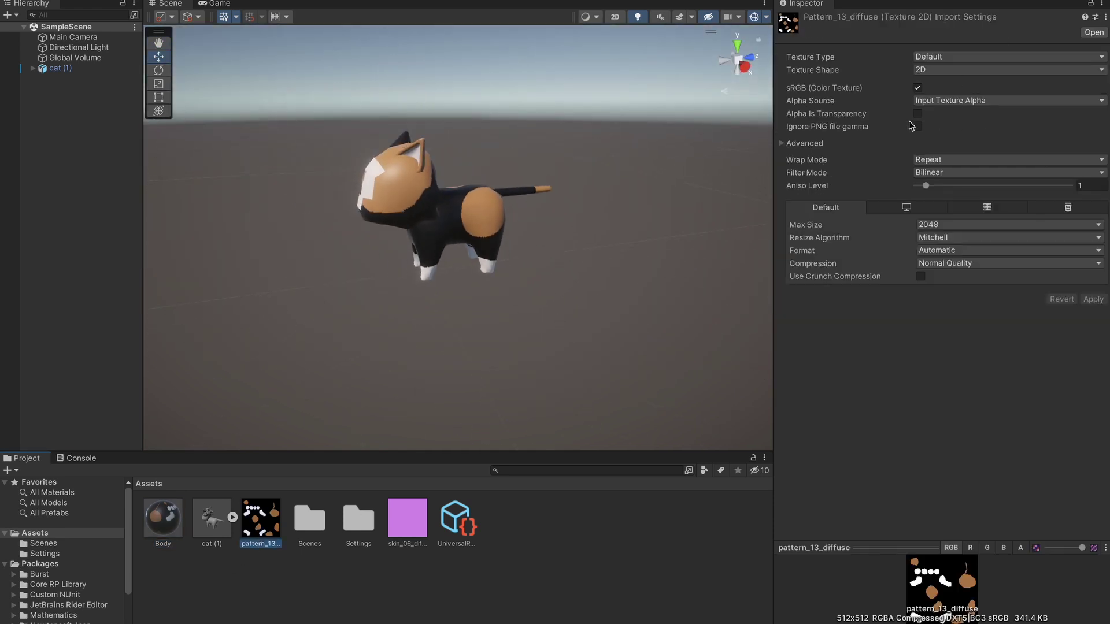
{"action": "left_click", "coordinate": [918, 113]}
{"action": "left_click", "coordinate": [1094, 299]}
{"action": "middle_click_drag", "start_coordinate": [187, 316], "coordinate": [188, 343]}
{"action": "mouse_move", "coordinate": [650, 319]}
{"action": "left_mouse_down", "text": "alt"}
{"action": "mouse_move", "coordinate": [666, 324]}
{"action": "mouse_move", "coordinate": [633, 315]}
{"action": "left_mouse_up", "text": "alt"}
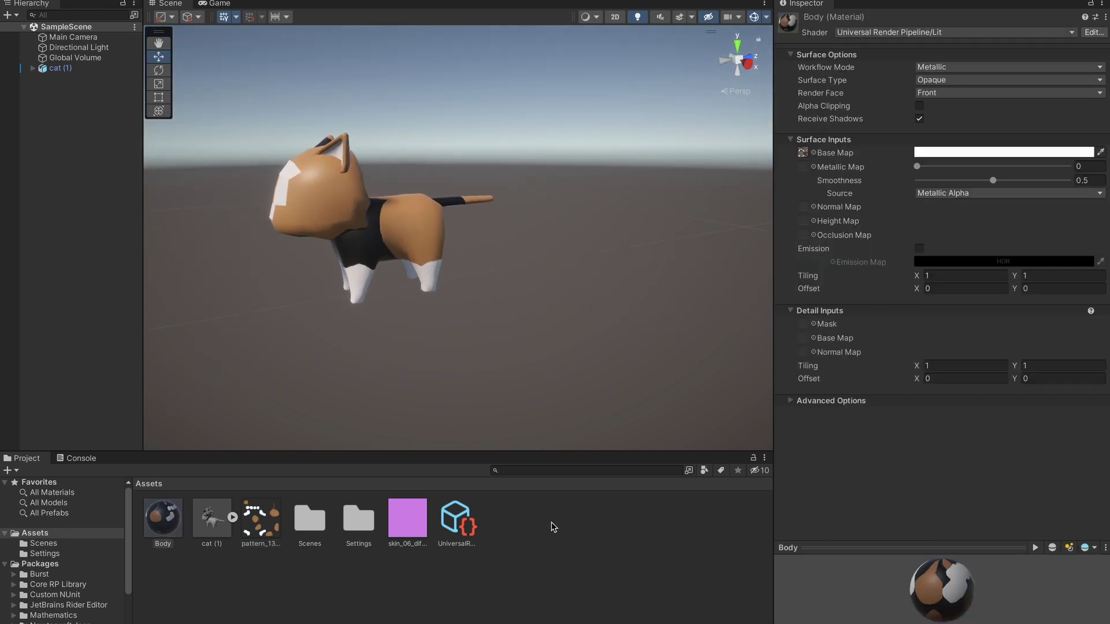
Create a URP Unlit Shader Graph named Mix in the Assets folder.
{"action": "right_click", "coordinate": [578, 545]}
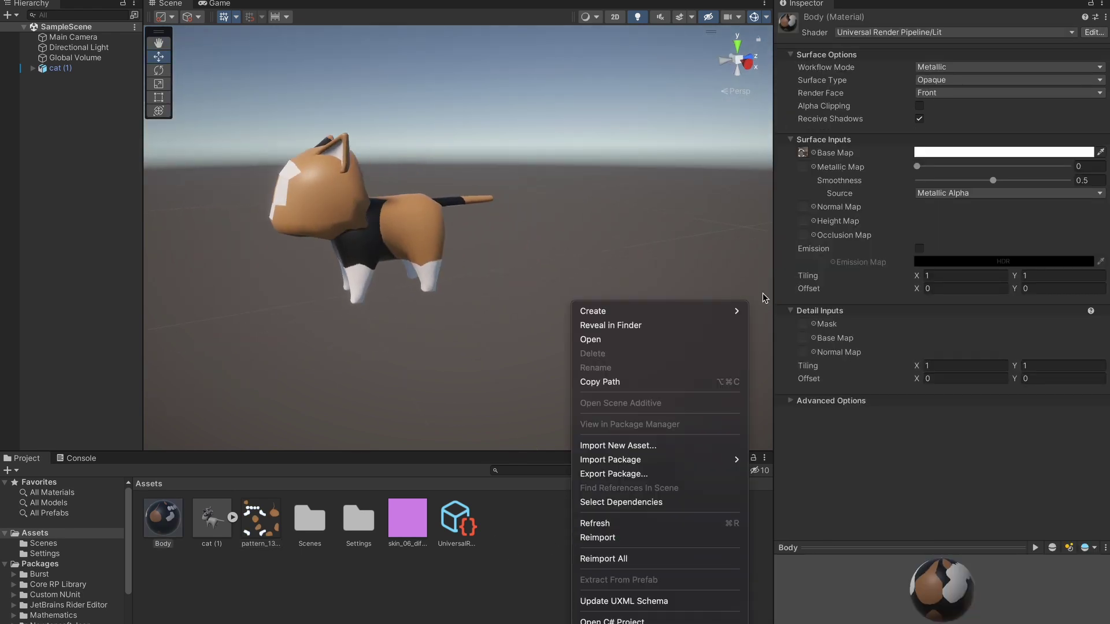
{"action": "mouse_move", "coordinate": [712, 312]}
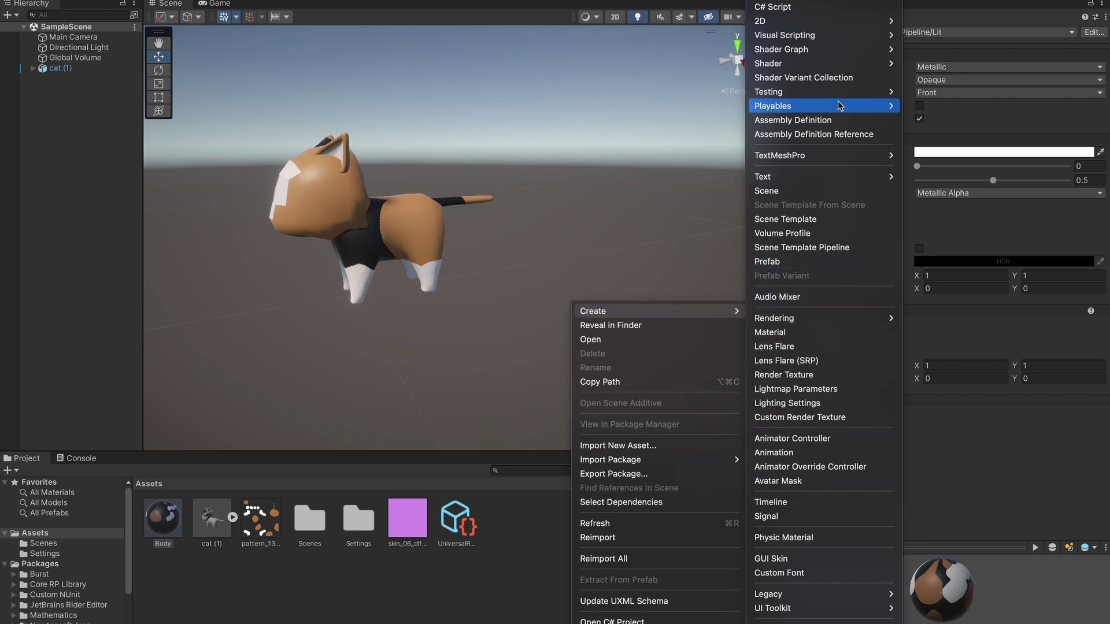
{"action": "mouse_move", "coordinate": [854, 56]}
{"action": "mouse_move", "coordinate": [934, 52]}
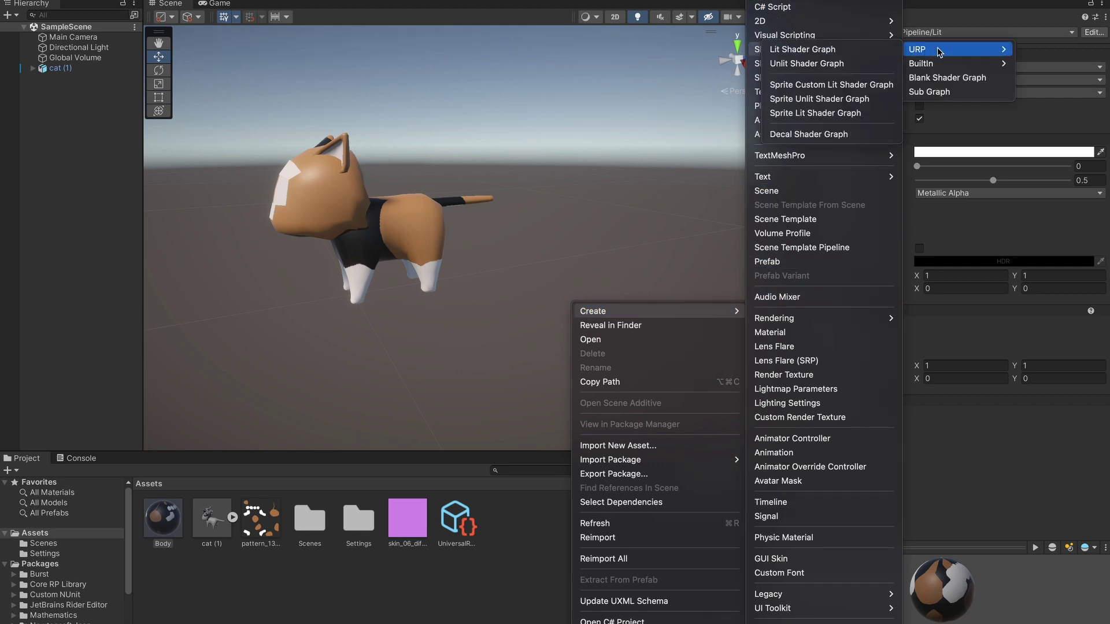
{"action": "left_click", "coordinate": [803, 61]}
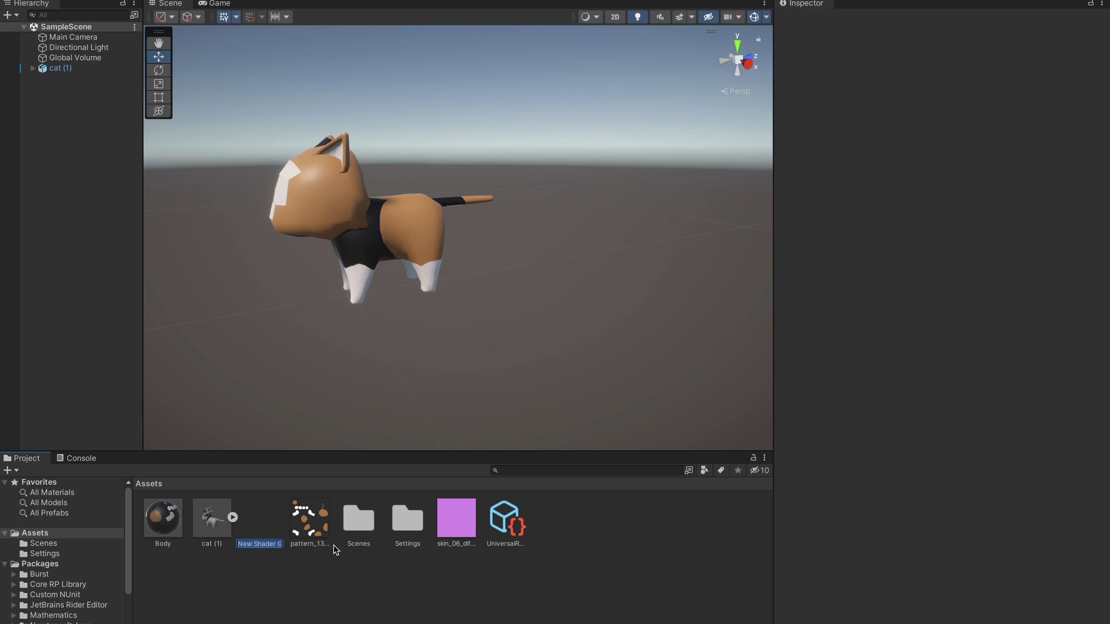
{"action": "type", "text": "Mix"}
{"action": "key", "text": "Return"}
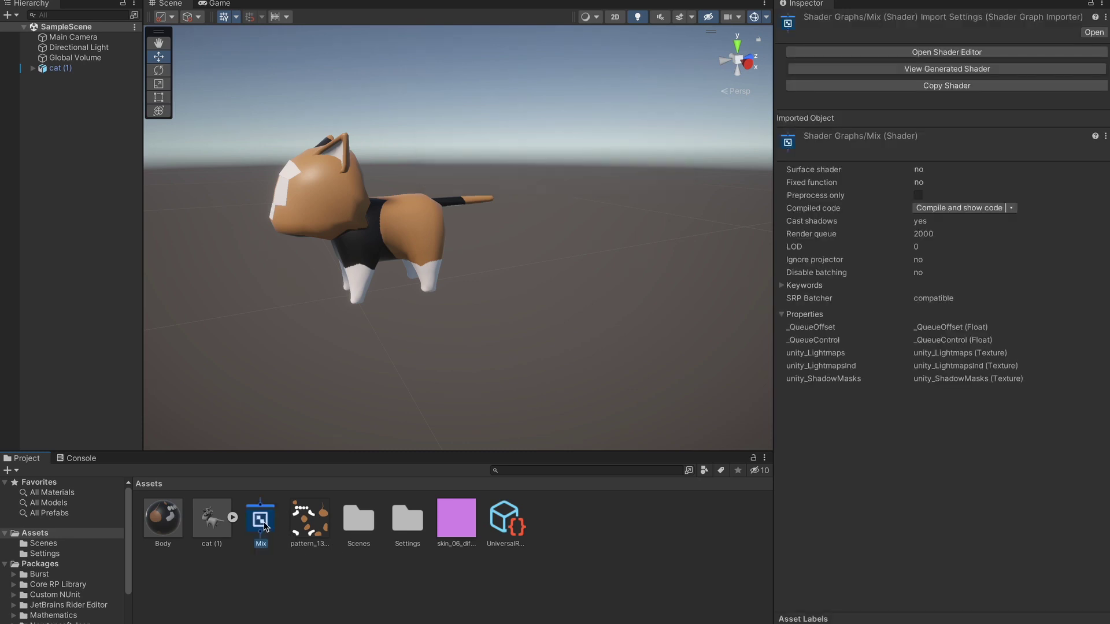
Open the Mix shader graph and add a Texture 2D property named Base.
{"action": "double_click", "coordinate": [260, 519]}
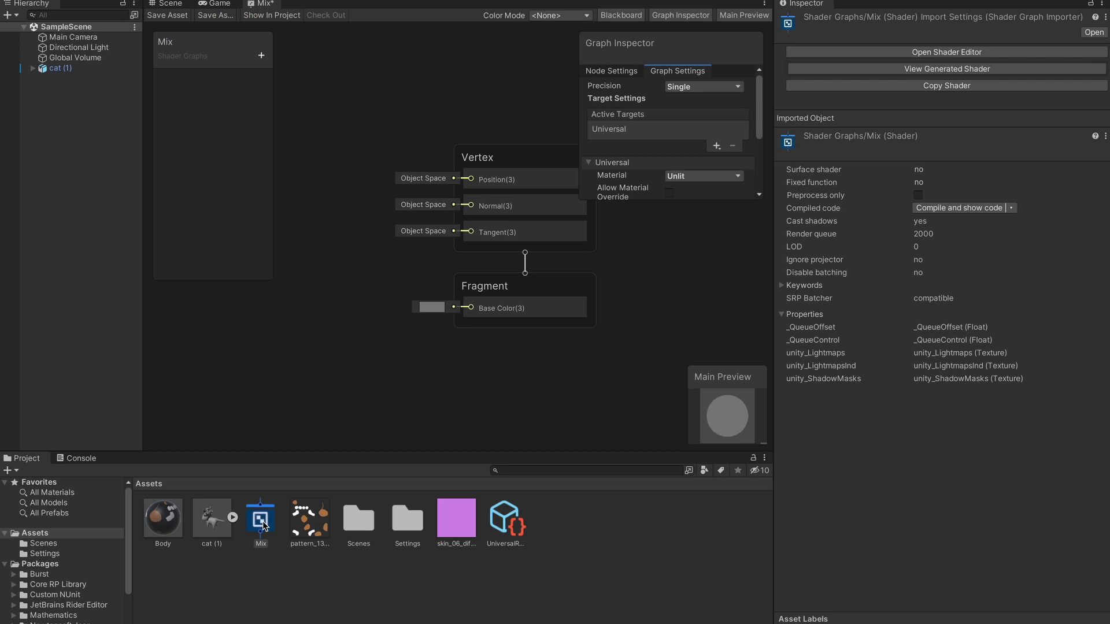
{"action": "left_click", "coordinate": [262, 55]}
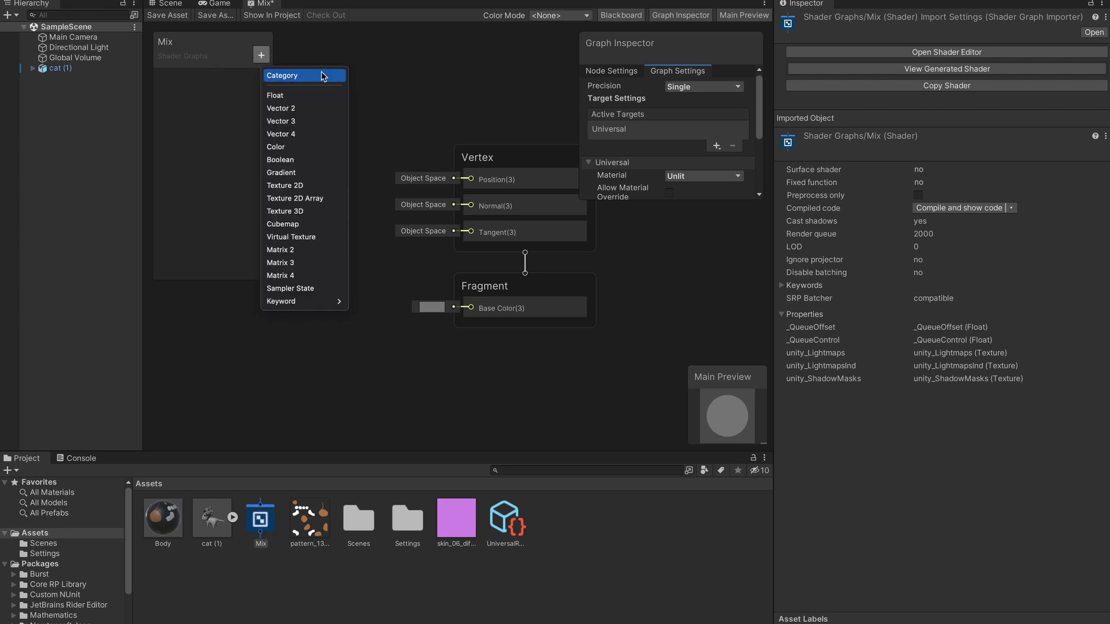
{"action": "left_click", "coordinate": [318, 186]}
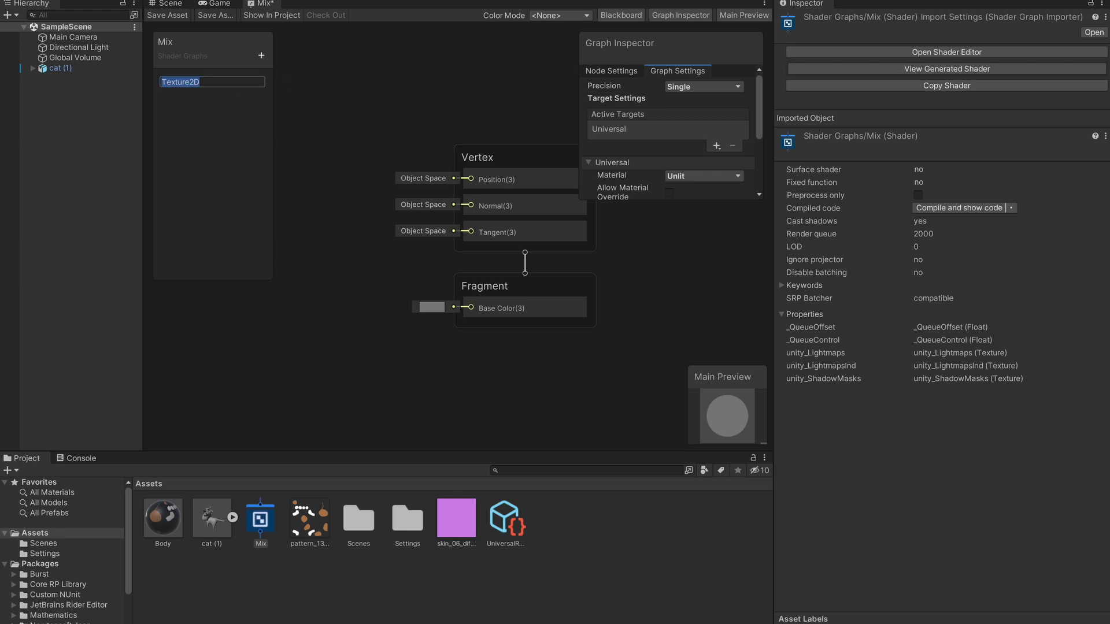
{"action": "type", "text": "Base"}
{"action": "key", "text": "Return"}
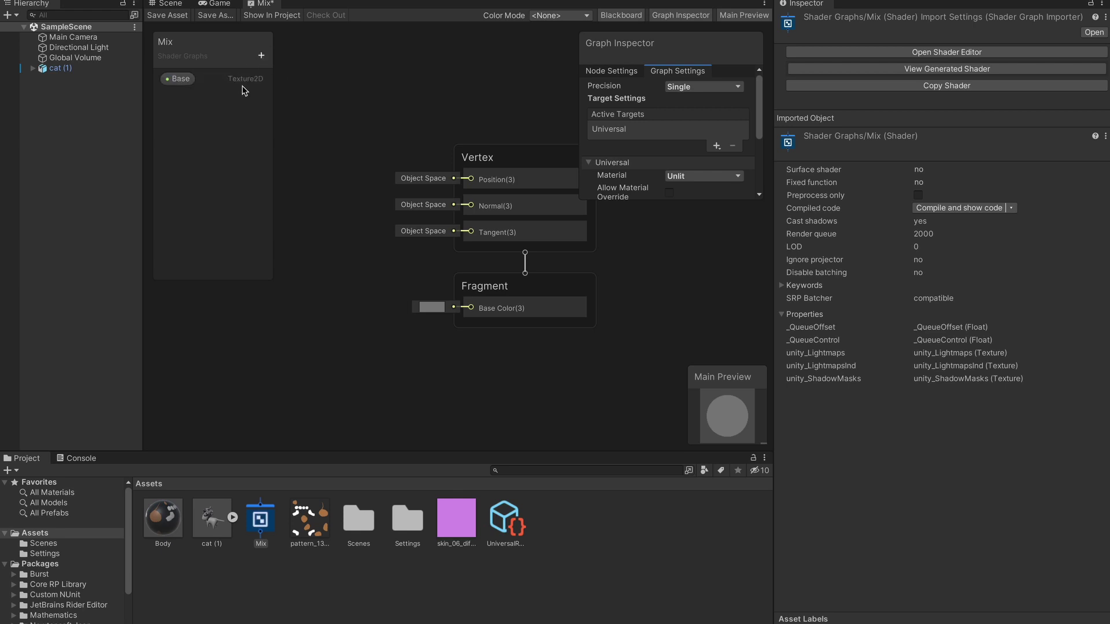
Add a second Texture 2D property named Layer1 to the Mix graph.
{"action": "left_click", "coordinate": [261, 55]}
{"action": "left_click", "coordinate": [306, 184]}
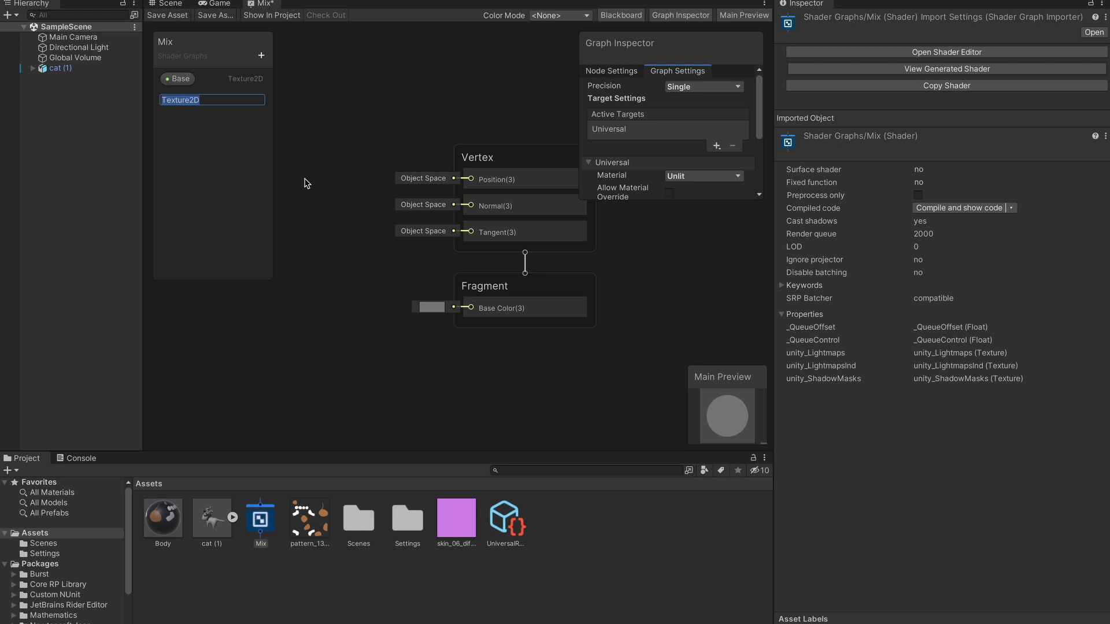
{"action": "type", "text": "Layer1"}
{"action": "key", "text": "Return"}
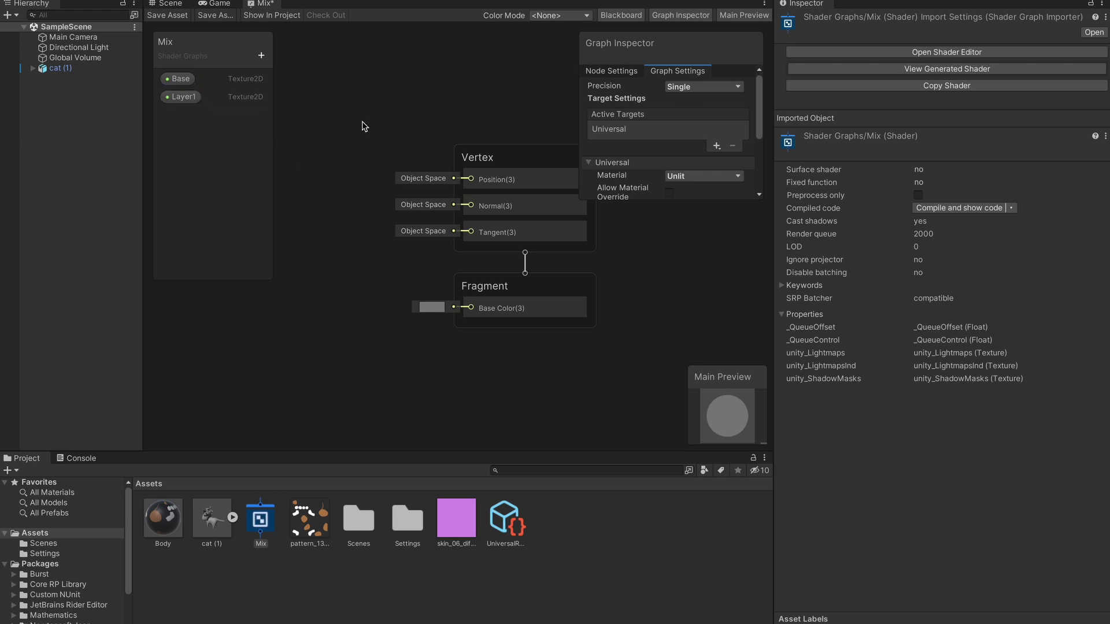
Place the Base and Layer1 properties as nodes in the Mix graph, with Base above Layer1, ahead of the Vertex and Fragment blocks.
{"action": "scroll", "coordinate": [364, 126], "scroll_direction": "down", "scroll_amount": 4}
{"action": "scroll", "coordinate": [617, 227], "scroll_direction": "down", "scroll_amount": 2}
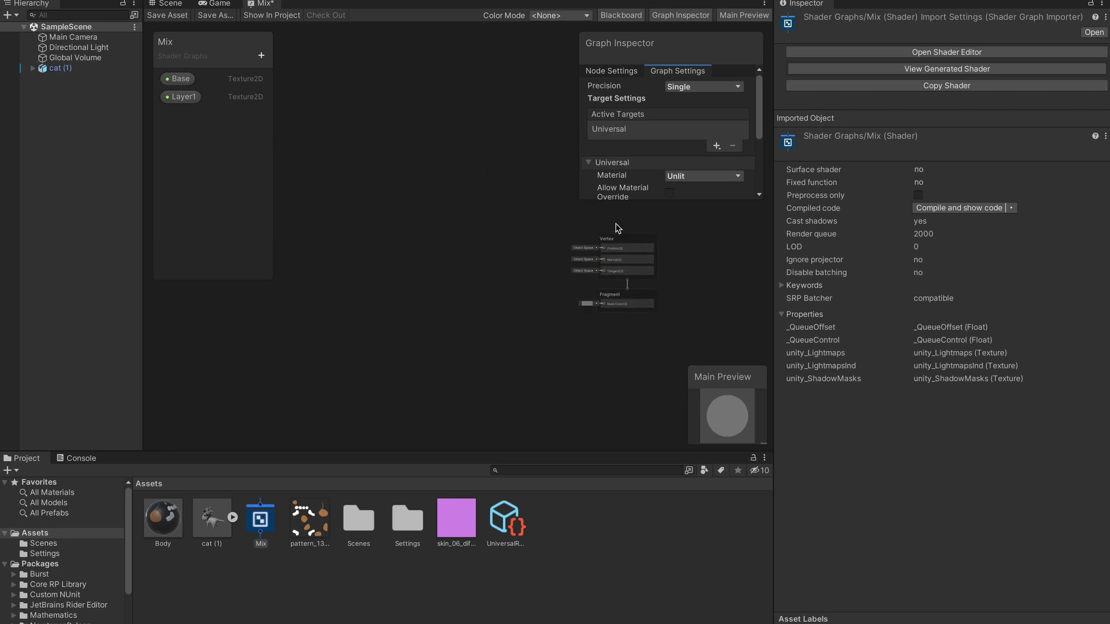
{"action": "middle_click_drag", "start_coordinate": [592, 214], "coordinate": [610, 219]}
{"action": "left_click_drag", "start_coordinate": [179, 79], "coordinate": [380, 205]}
{"action": "left_click", "coordinate": [181, 97]}
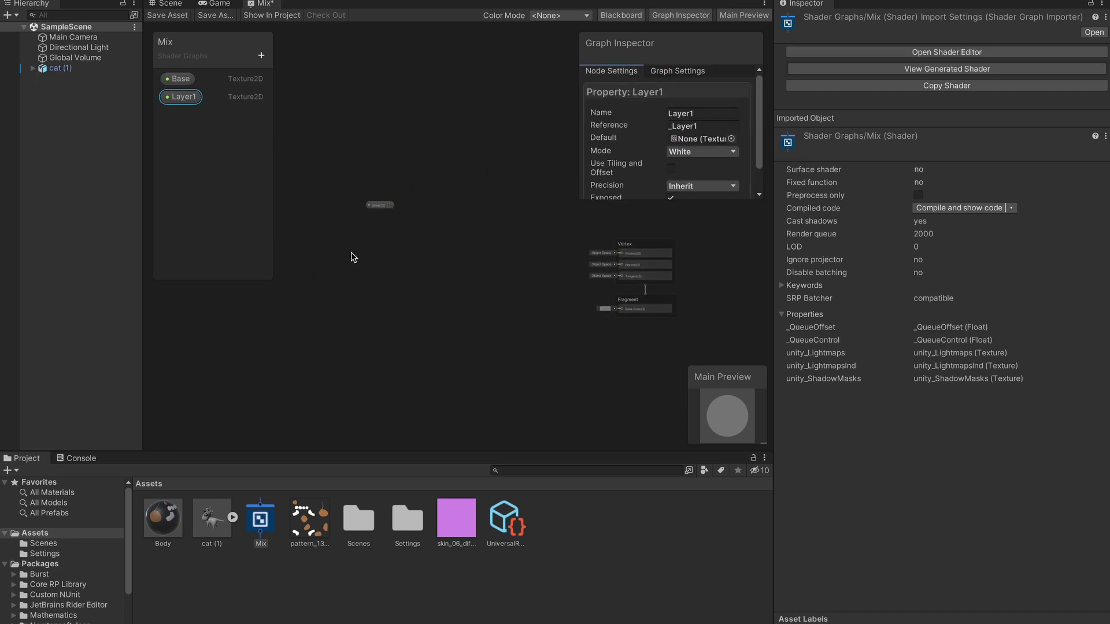
{"action": "left_click_drag", "start_coordinate": [352, 253], "coordinate": [352, 253]}
{"action": "left_click", "coordinate": [376, 210]}
{"action": "left_click_drag", "start_coordinate": [389, 205], "coordinate": [346, 228]}
{"action": "left_click", "coordinate": [409, 181]}
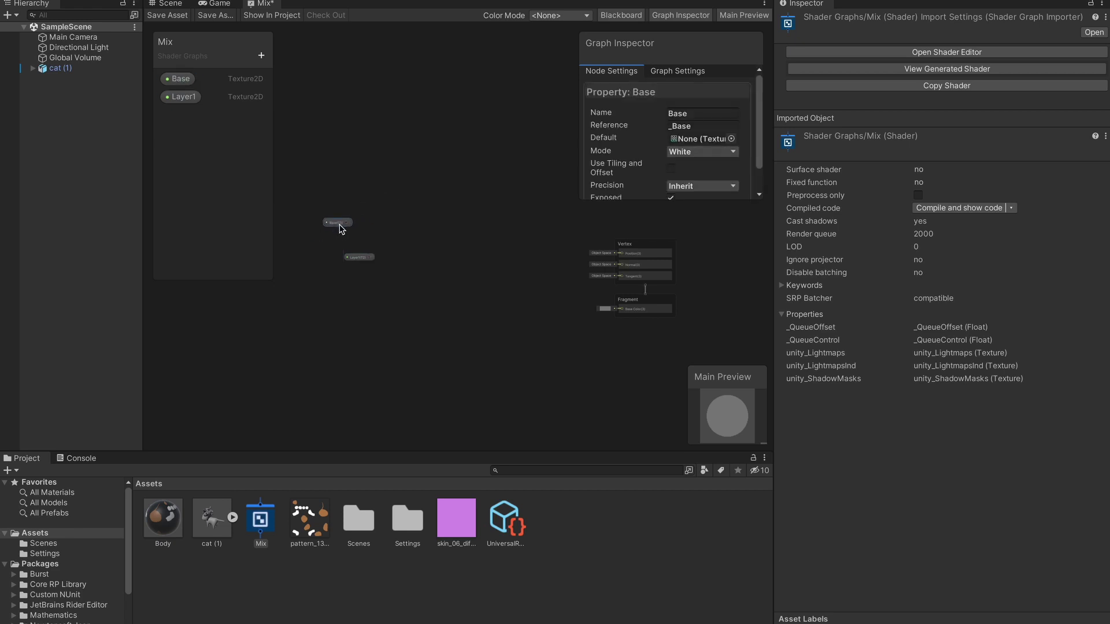
Add a Sample Texture 2D node fed by the Base property and place it above and beyond the Base node.
{"action": "key", "text": "space"}
{"action": "type", "text": "t"}
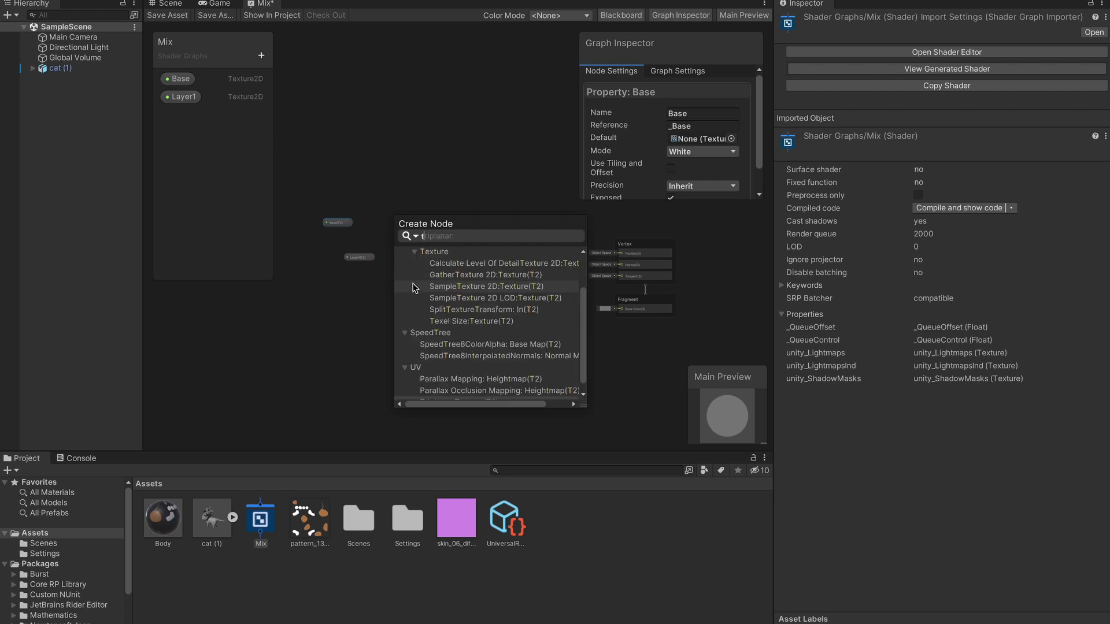
{"action": "type", "text": "exture"}
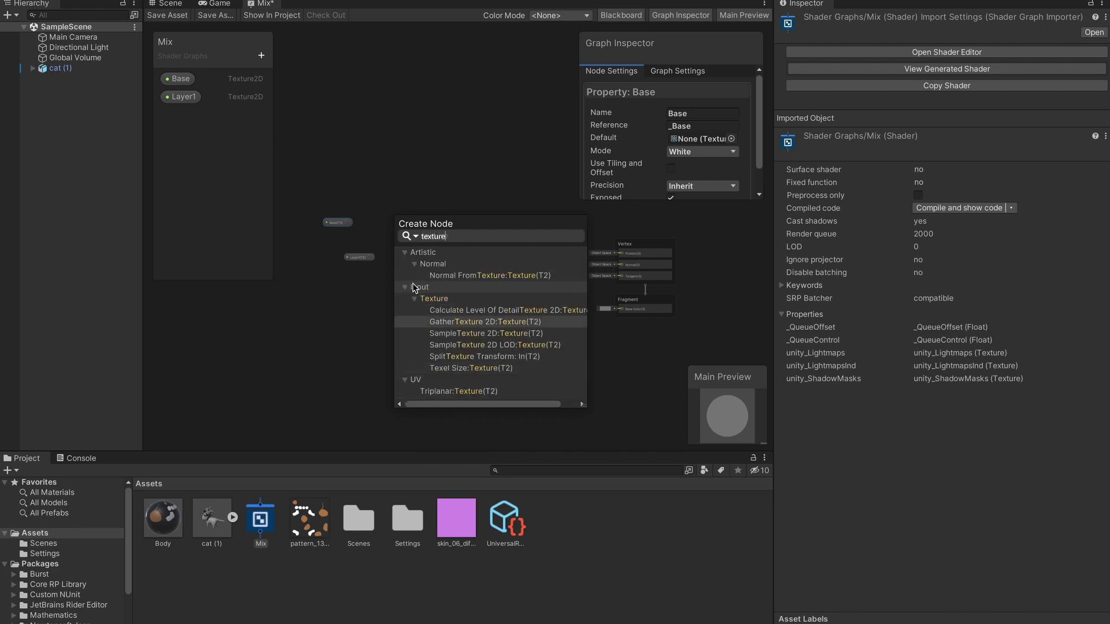
{"action": "key", "text": "BackSpace"}
{"action": "key", "text": "BackSpace"}
{"action": "key", "text": "BackSpace"}
{"action": "key", "text": "BackSpace"}
{"action": "key", "text": "BackSpace"}
{"action": "key", "text": "BackSpace"}
{"action": "key", "text": "BackSpace"}
{"action": "type", "text": "samp"}
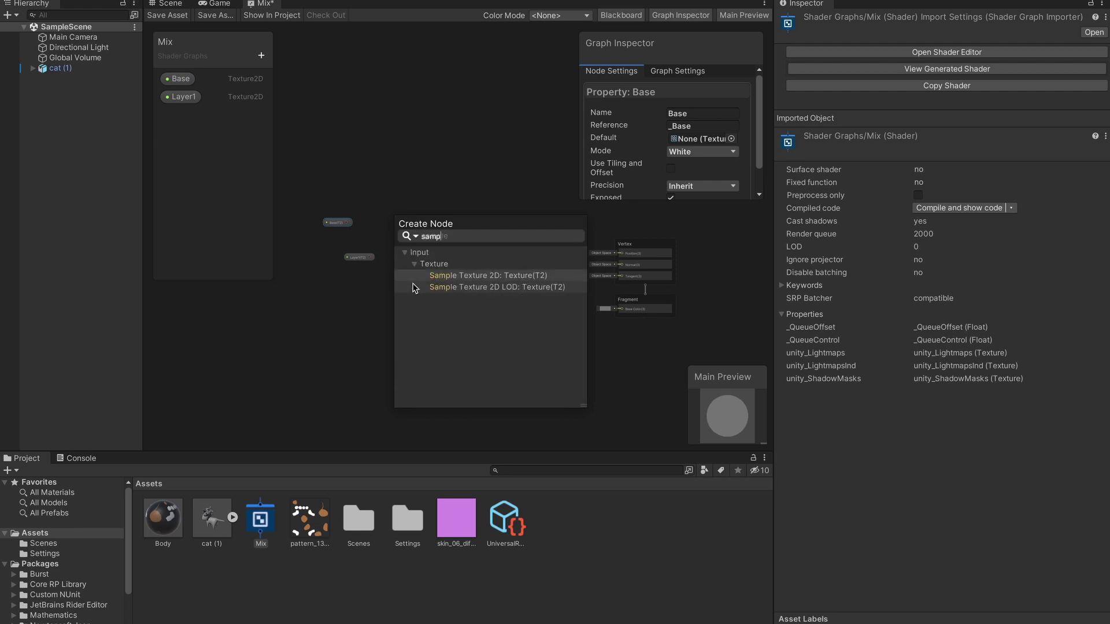
{"action": "left_click", "coordinate": [494, 277]}
{"action": "left_click", "coordinate": [421, 237]}
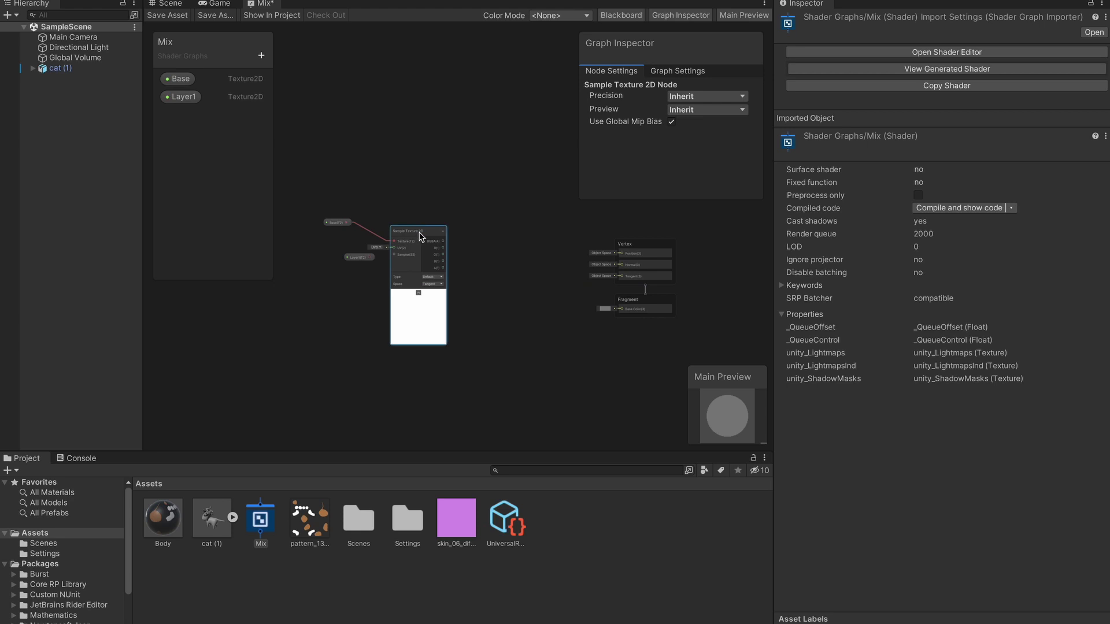
{"action": "left_click_drag", "start_coordinate": [420, 237], "coordinate": [431, 171]}
Add a second Sample Texture 2D node fed by the Layer1 property and align it directly below the Base sampler.
{"action": "left_click", "coordinate": [357, 257]}
{"action": "left_click_drag", "start_coordinate": [356, 258], "coordinate": [381, 380]}
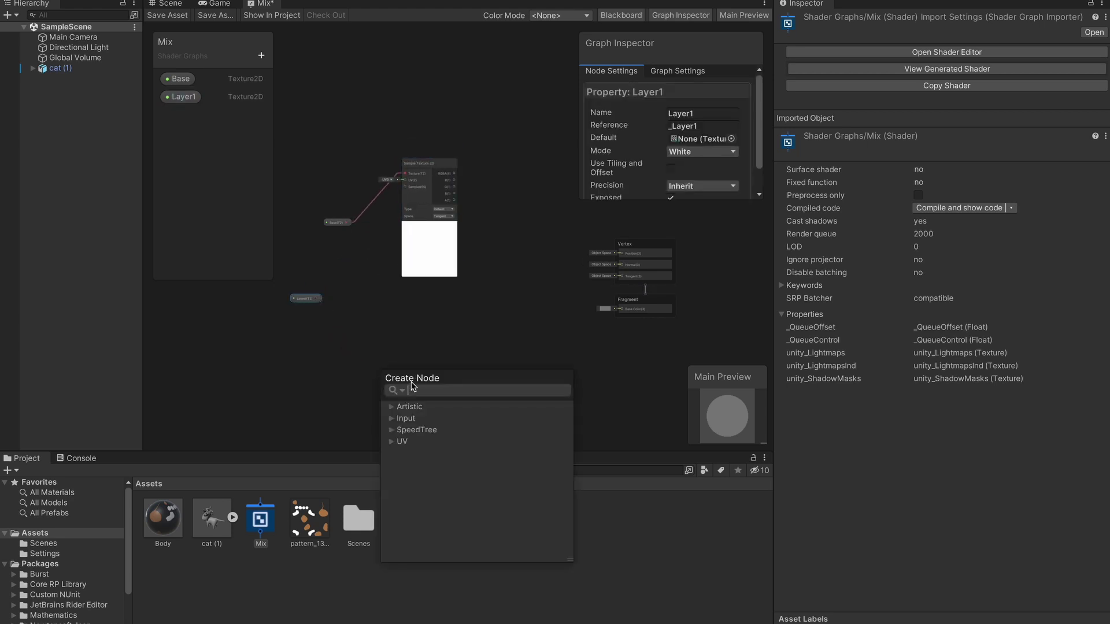
{"action": "type", "text": "samp"}
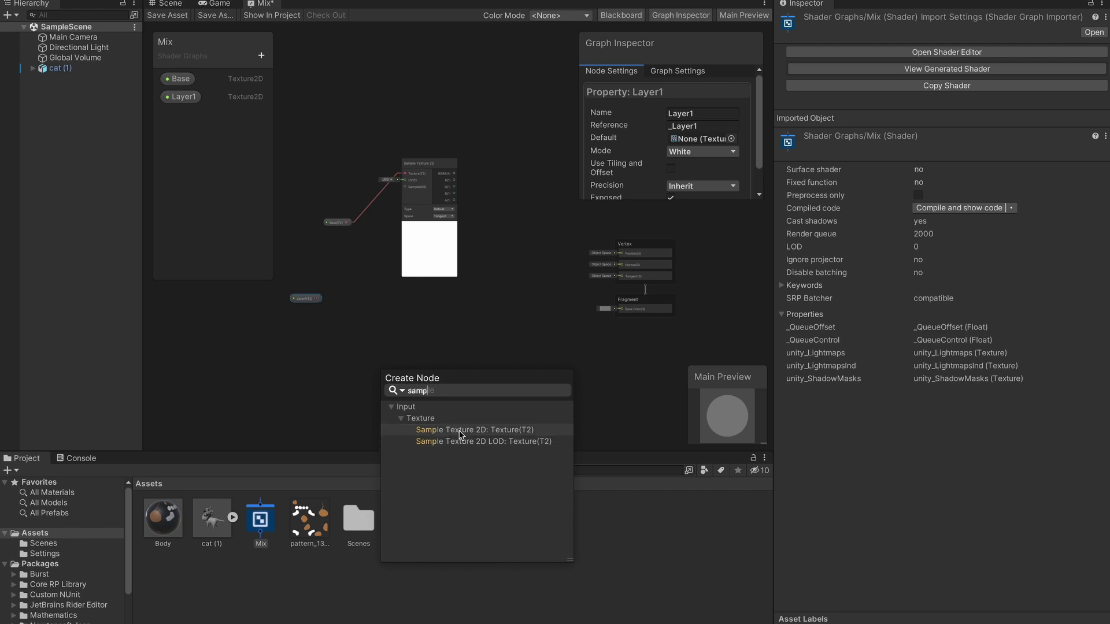
{"action": "left_click", "coordinate": [463, 430]}
{"action": "left_click", "coordinate": [408, 321]}
{"action": "left_click_drag", "start_coordinate": [408, 322], "coordinate": [424, 328]}
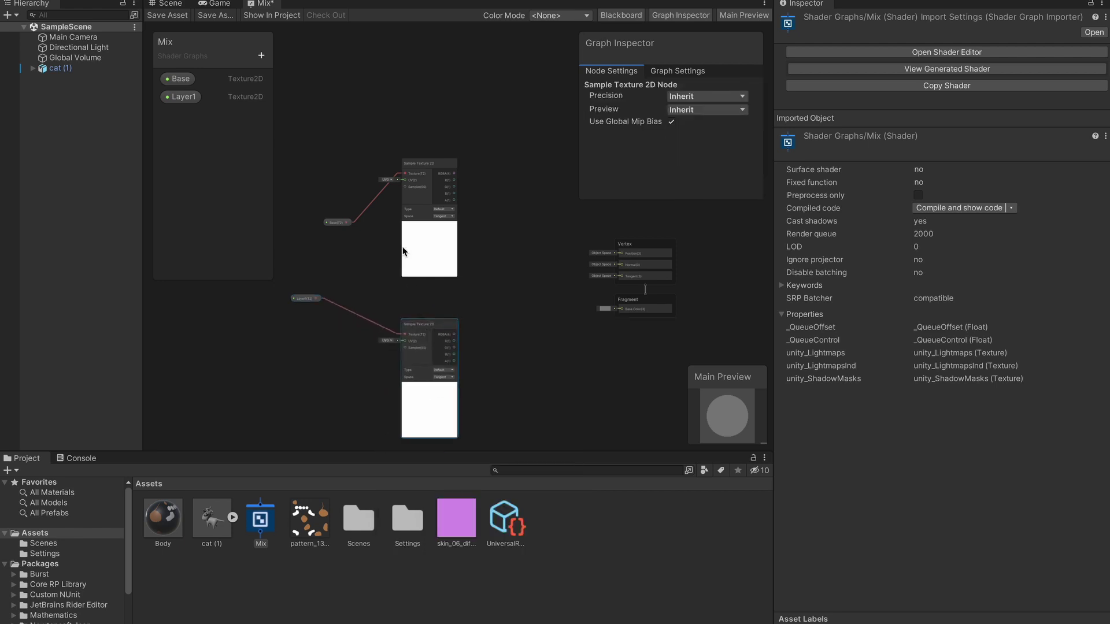
{"action": "left_click_drag", "start_coordinate": [431, 164], "coordinate": [418, 164]}
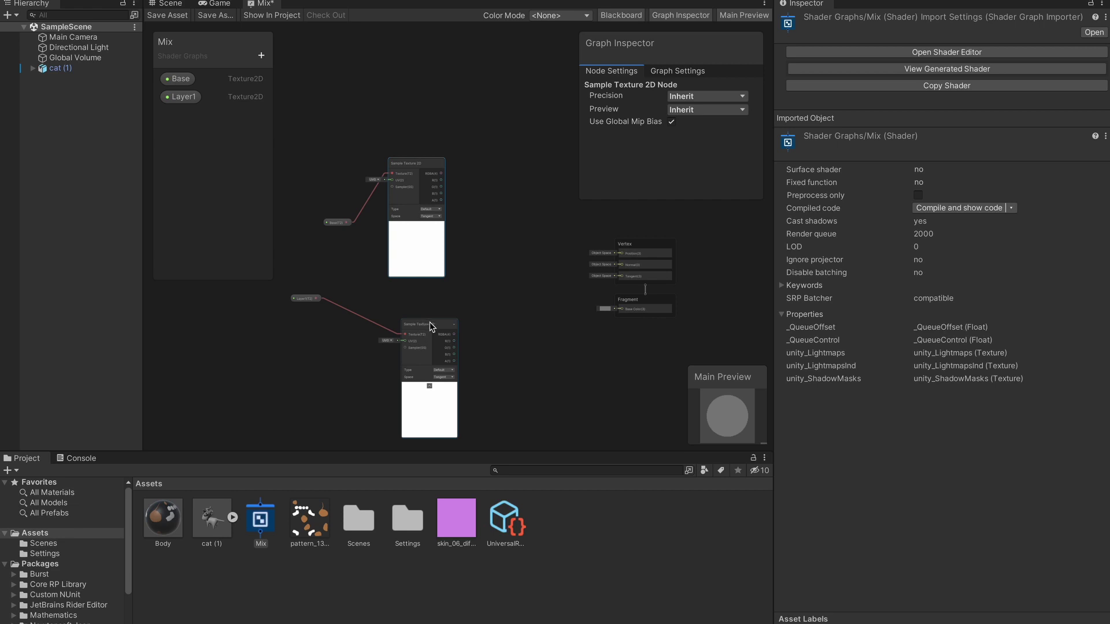
{"action": "left_click_drag", "start_coordinate": [429, 325], "coordinate": [416, 327]}
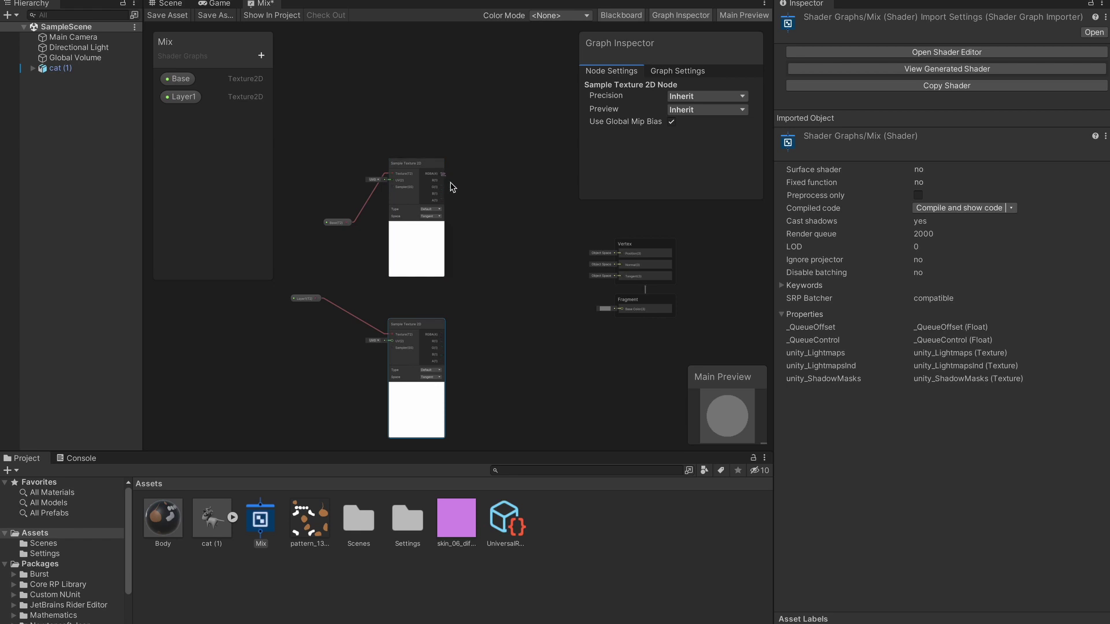
Add a Blend node with the Base sampler's RGBA output feeding its Base input, placed between the samplers and the Vertex block.
{"action": "key", "text": "space"}
{"action": "type", "text": "blend"}
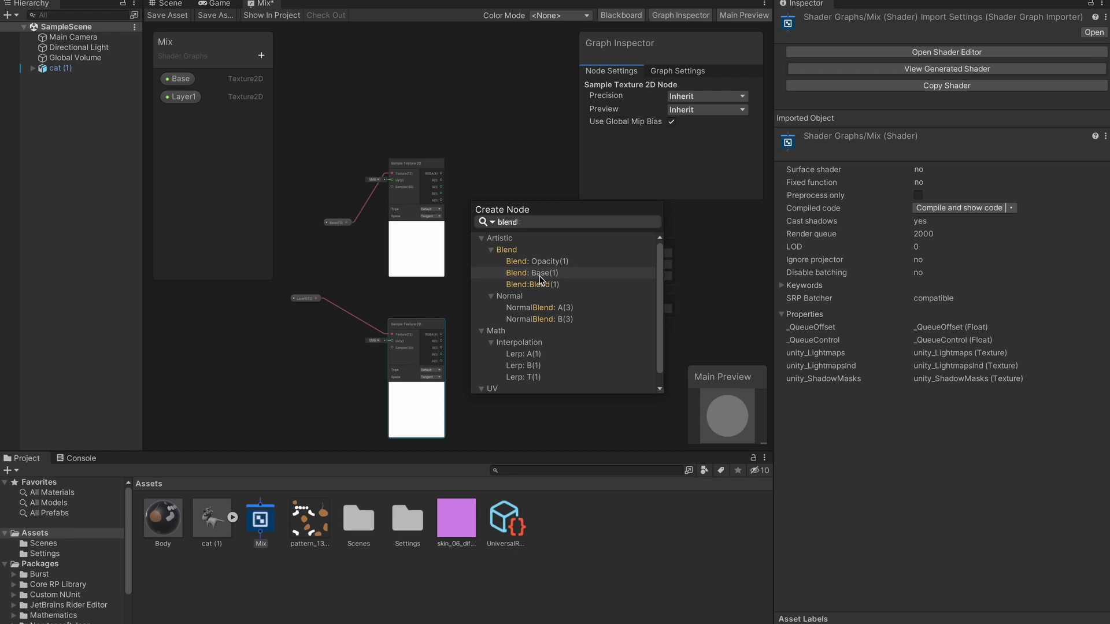
{"action": "left_click", "coordinate": [540, 276]}
{"action": "left_click_drag", "start_coordinate": [500, 221], "coordinate": [536, 241]}
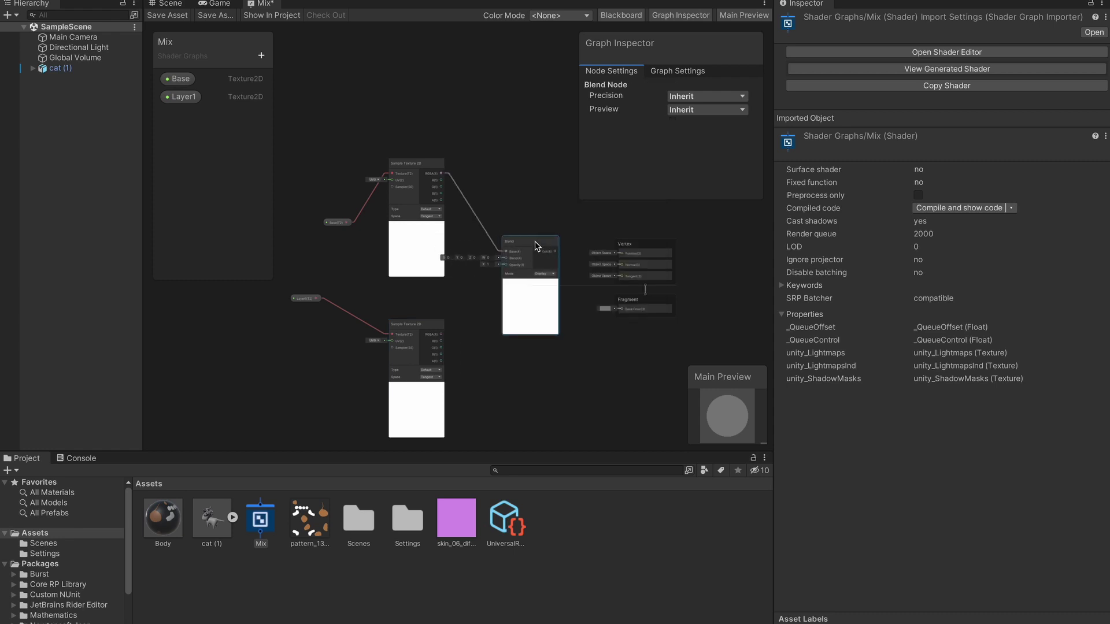
Connect the Layer1 sampler's RGBA to Blend and A to Opacity, route the Blend output to the Fragment's Base Color, and save the graph.
{"action": "left_click_drag", "start_coordinate": [442, 336], "coordinate": [506, 251]}
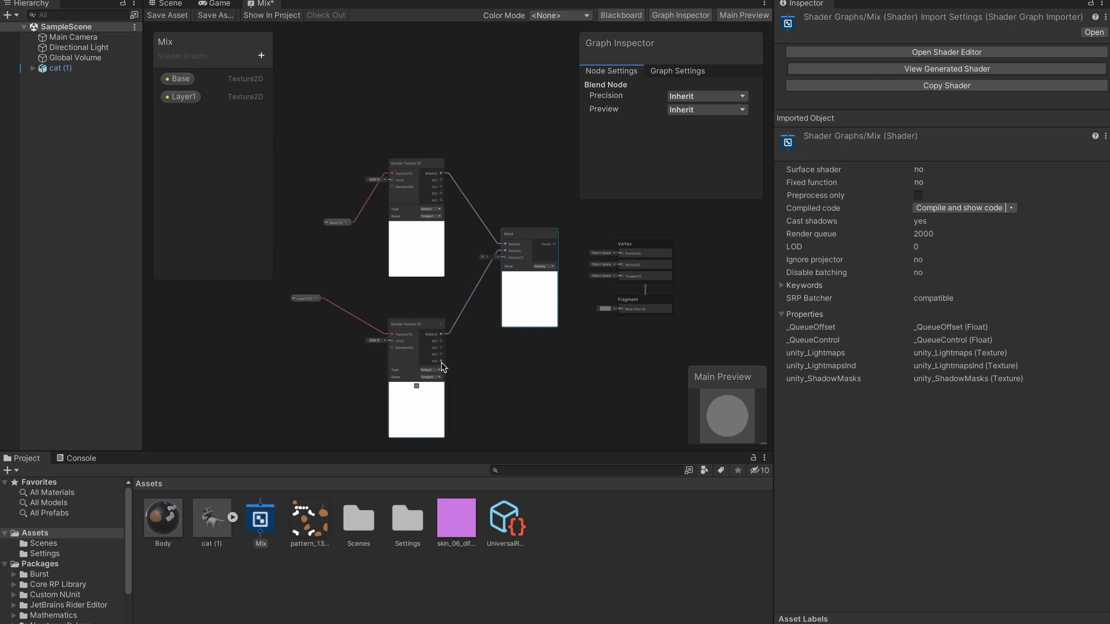
{"action": "left_click_drag", "start_coordinate": [442, 361], "coordinate": [505, 257]}
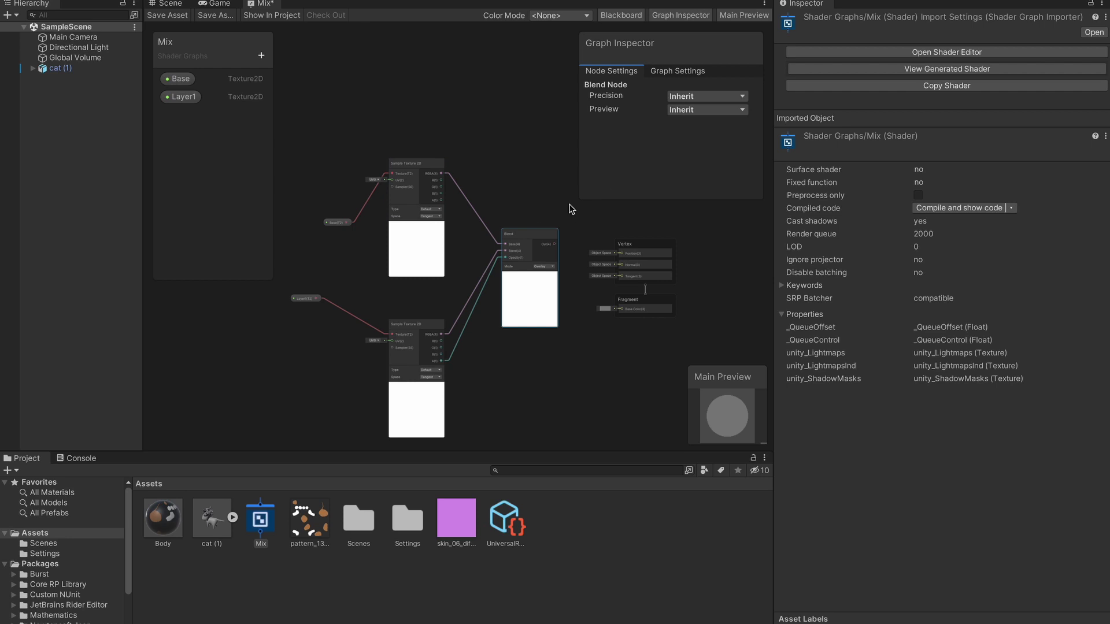
{"action": "left_click_drag", "start_coordinate": [554, 244], "coordinate": [622, 311]}
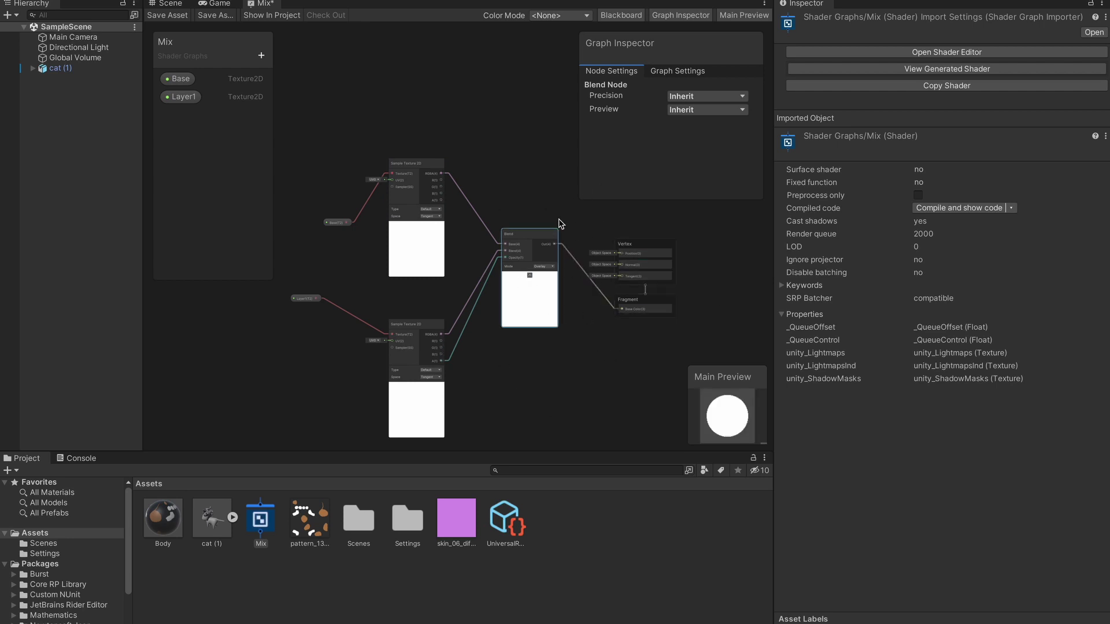
{"action": "left_click", "coordinate": [168, 15]}
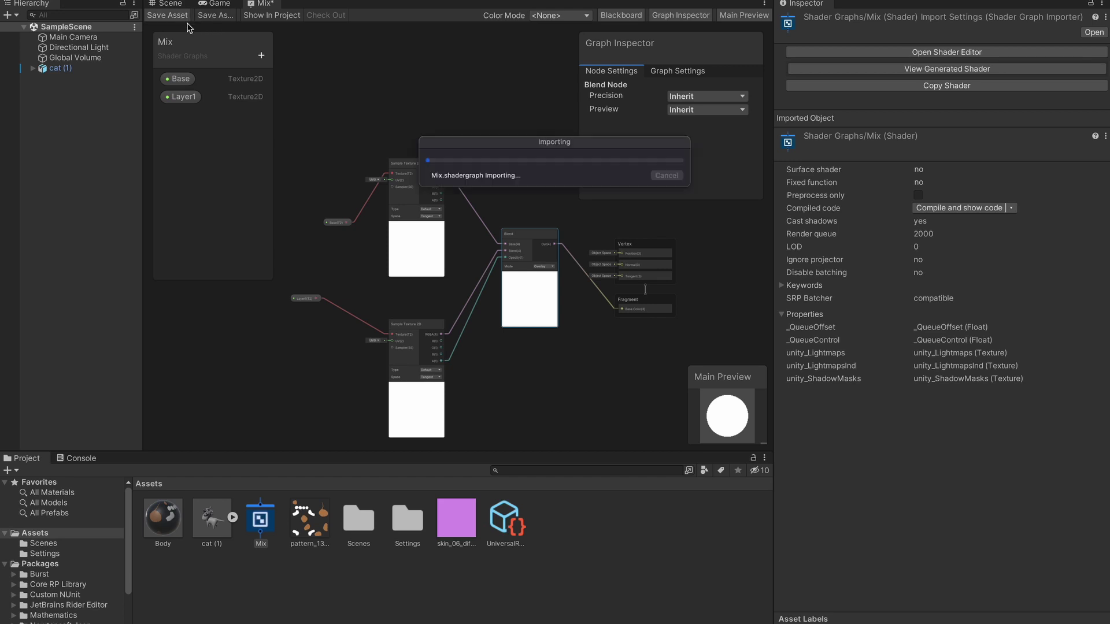
Return to the scene and assign the Shader Graphs/Mix shader to the Body material.
{"action": "left_click", "coordinate": [217, 5]}
{"action": "left_click", "coordinate": [187, 5]}
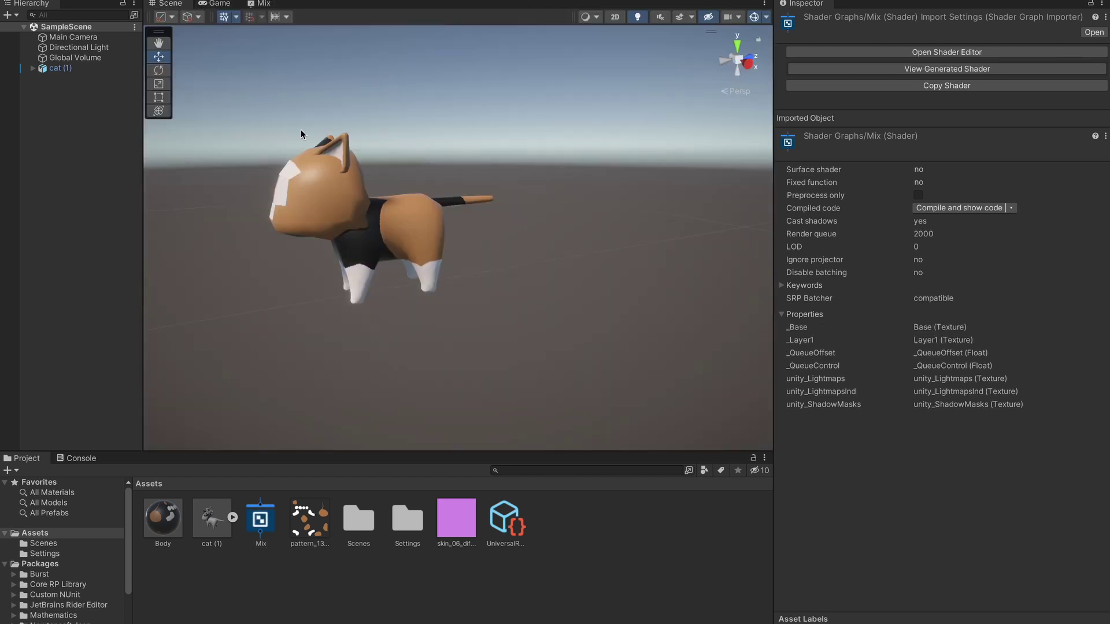
{"action": "left_click_drag", "start_coordinate": [275, 232], "coordinate": [352, 241], "text": "alt"}
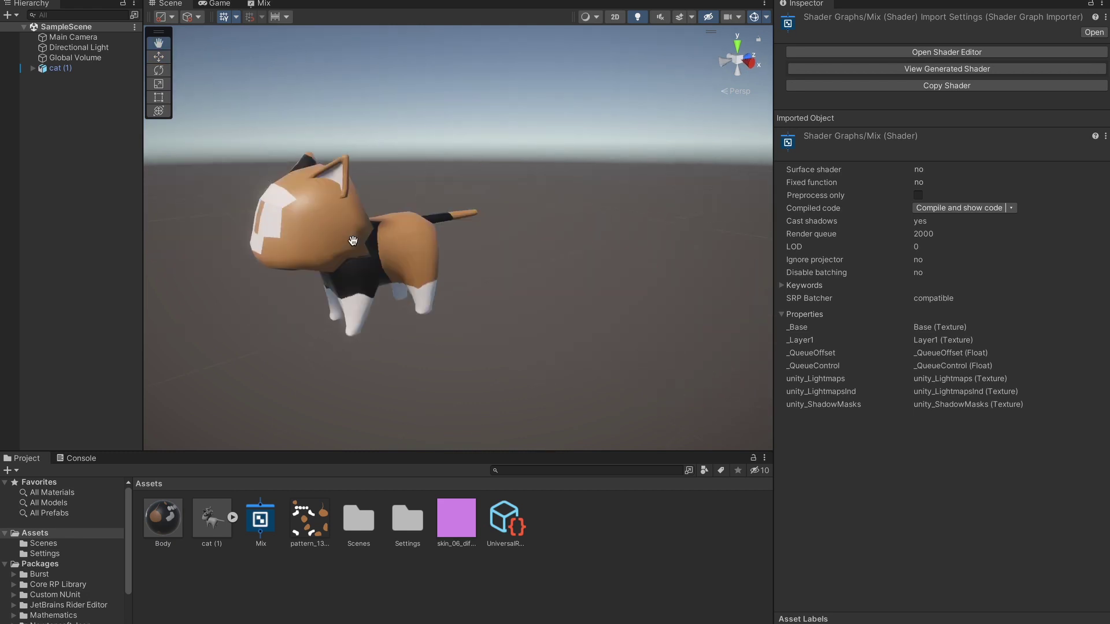
{"action": "left_click", "coordinate": [151, 518]}
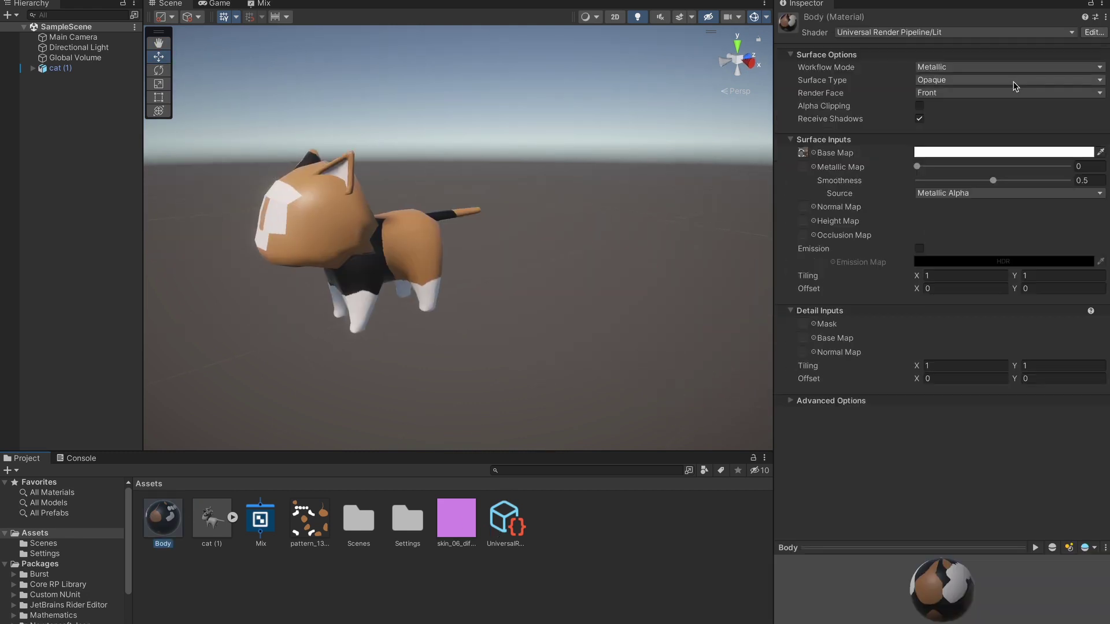
{"action": "left_click", "coordinate": [954, 33]}
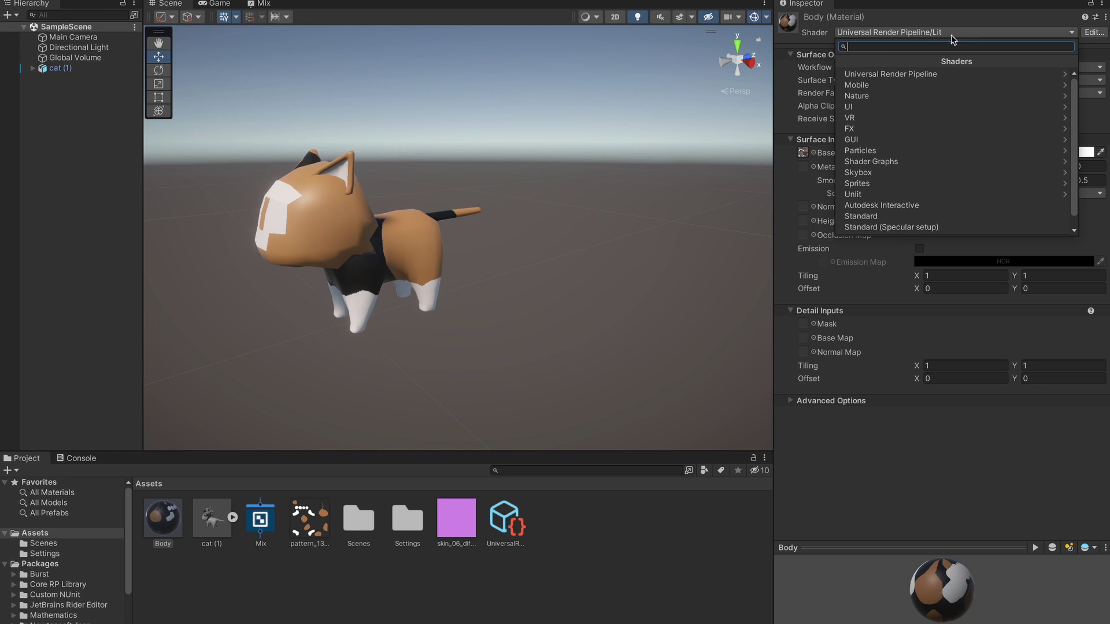
{"action": "type", "text": "mix"}
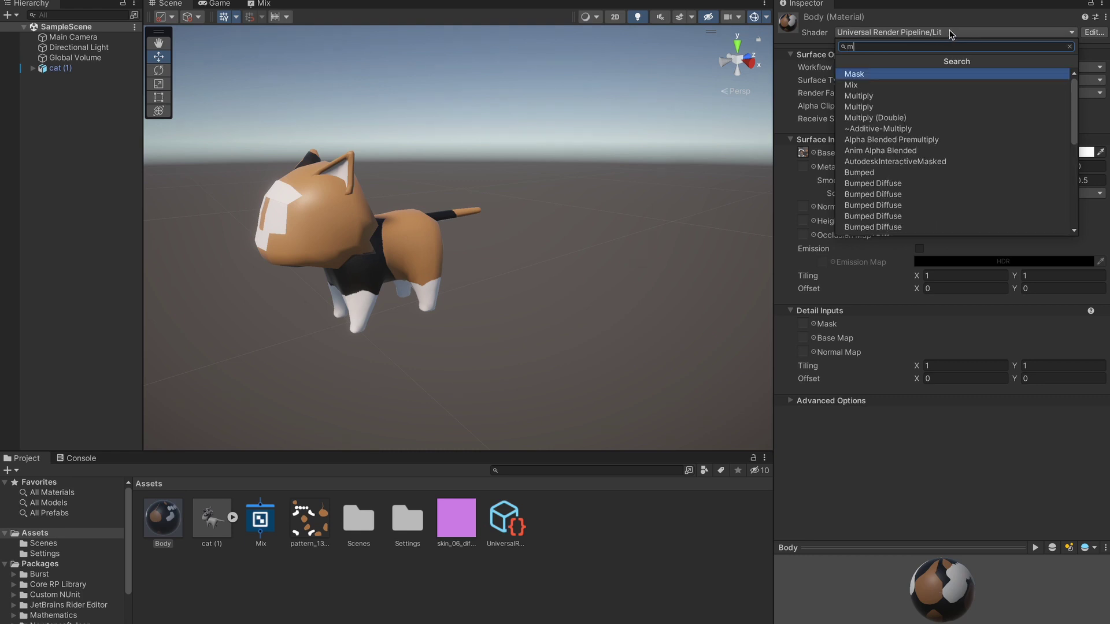
{"action": "left_click", "coordinate": [885, 74]}
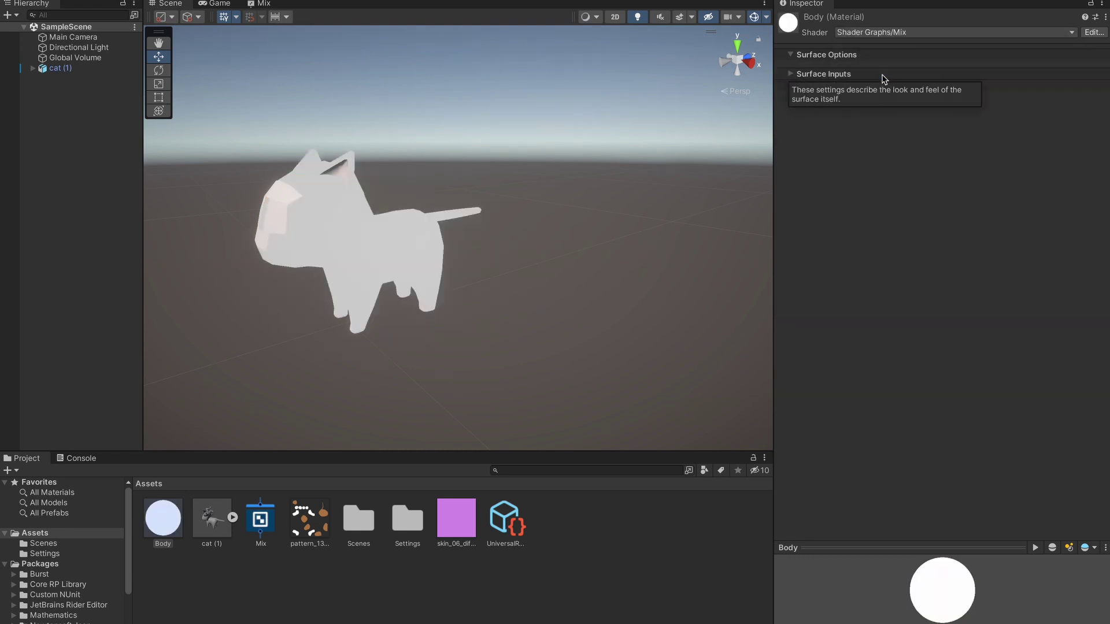
Assign the skin_06 texture to the Body material's Base and the pattern_13 texture to Layer1, and inspect the cat.
{"action": "left_click", "coordinate": [791, 74]}
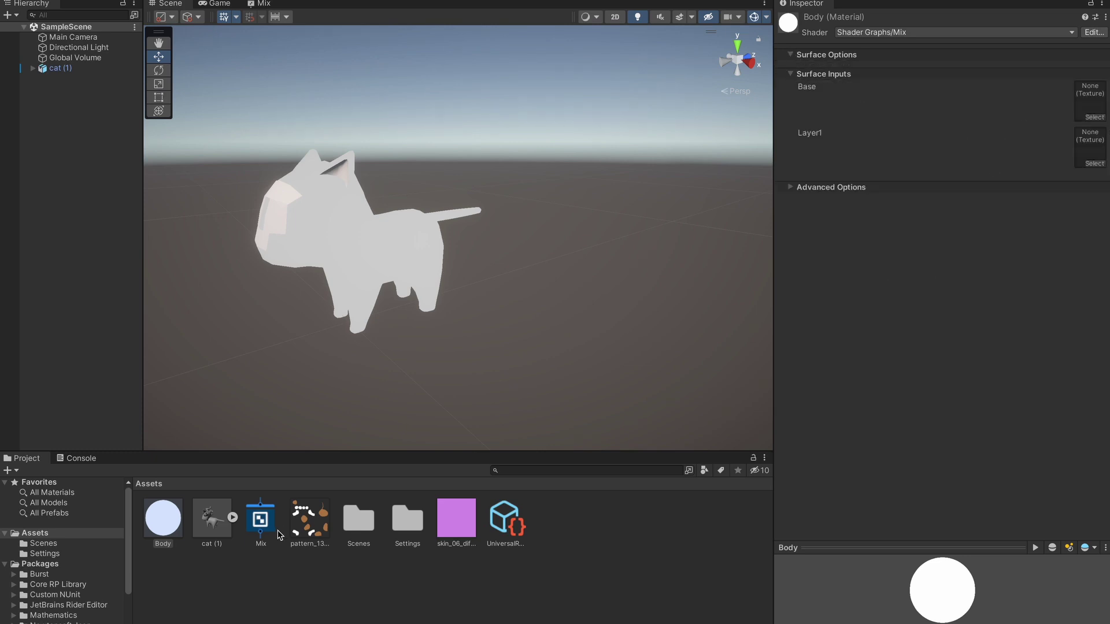
{"action": "left_click_drag", "start_coordinate": [471, 521], "coordinate": [1090, 99]}
{"action": "left_click_drag", "start_coordinate": [310, 519], "coordinate": [1094, 146]}
{"action": "middle_click_drag", "start_coordinate": [339, 290], "coordinate": [377, 301]}
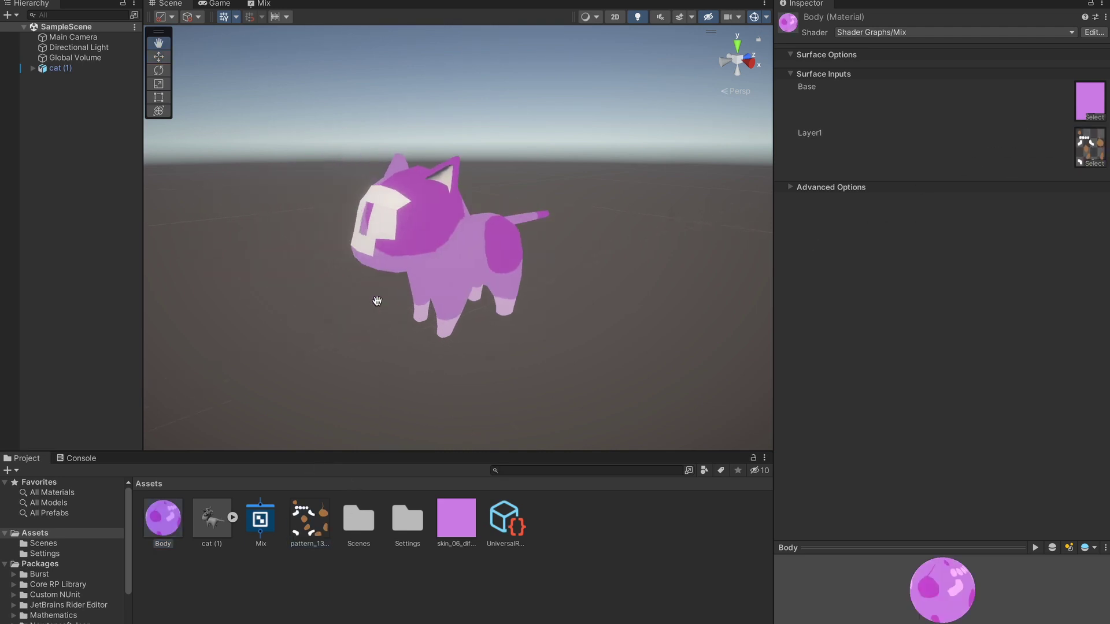
{"action": "right_click_drag", "start_coordinate": [242, 280], "coordinate": [368, 283]}
{"action": "middle_click_drag", "start_coordinate": [368, 284], "coordinate": [434, 265]}
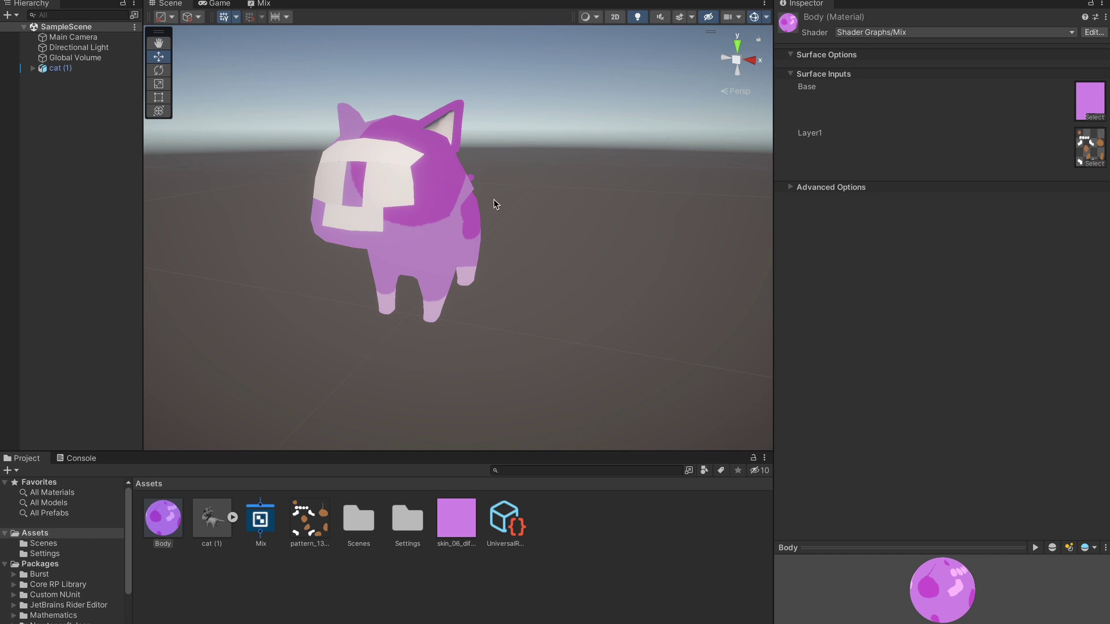
Set the Mix graph's Blend node mode to Overwrite, save the graph, and inspect the cat in the scene.
{"action": "left_click", "coordinate": [259, 4]}
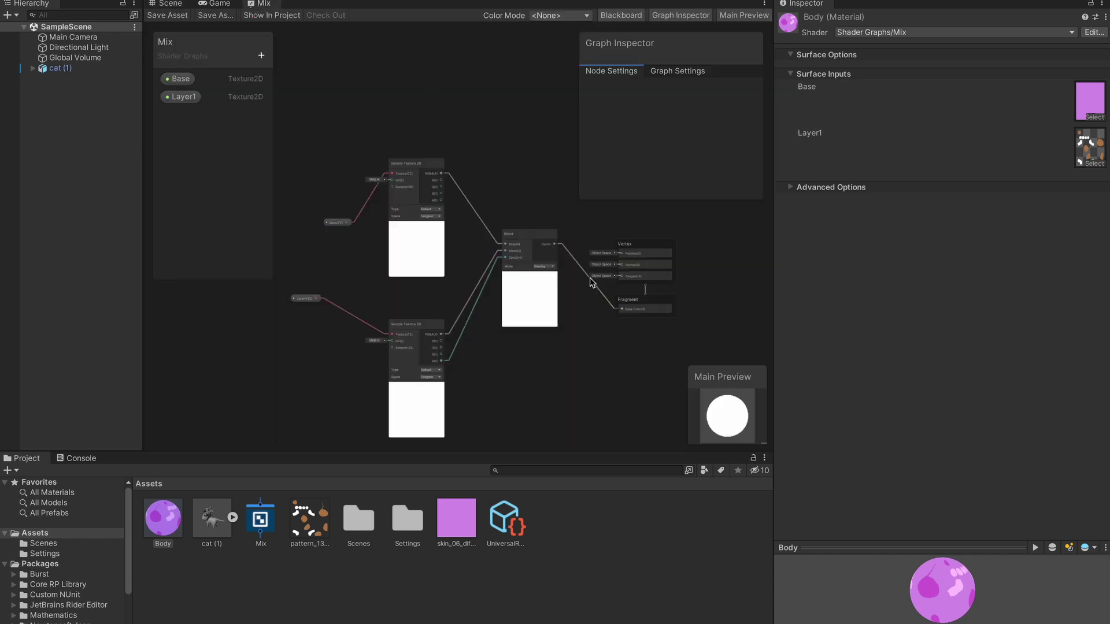
{"action": "scroll", "coordinate": [545, 268], "scroll_direction": "up", "scroll_amount": 8}
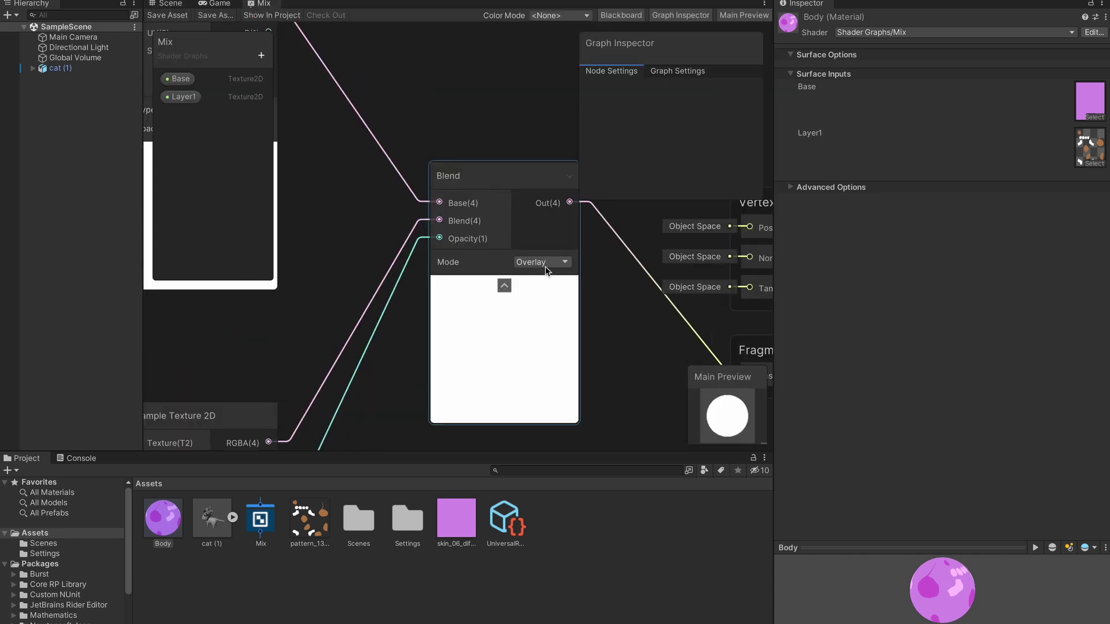
{"action": "left_click", "coordinate": [545, 266]}
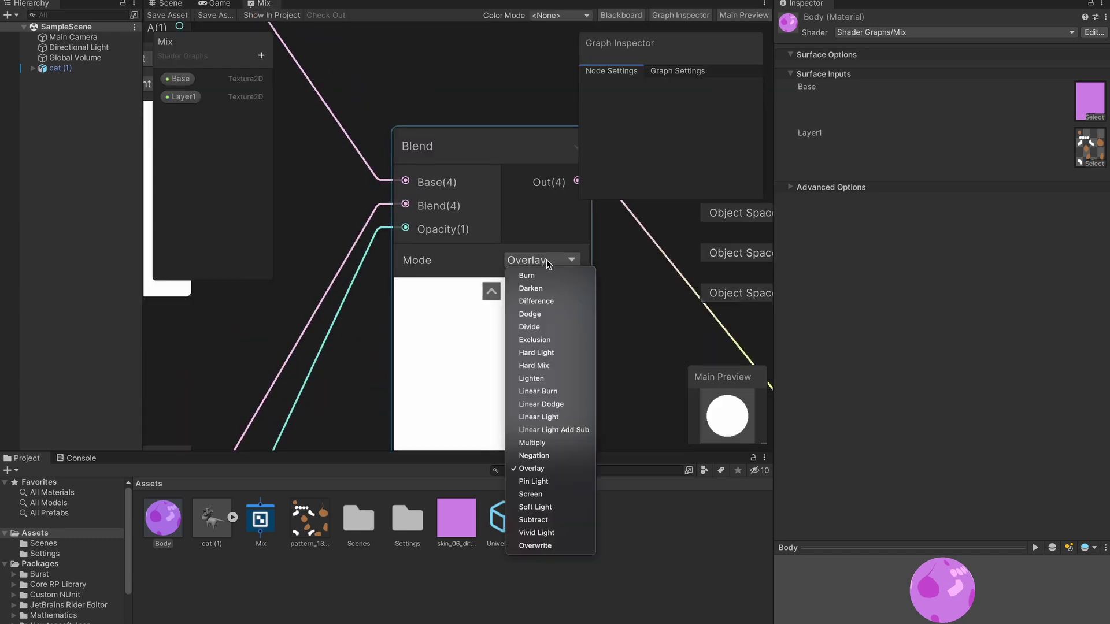
{"action": "left_click", "coordinate": [542, 546]}
{"action": "left_click", "coordinate": [180, 17]}
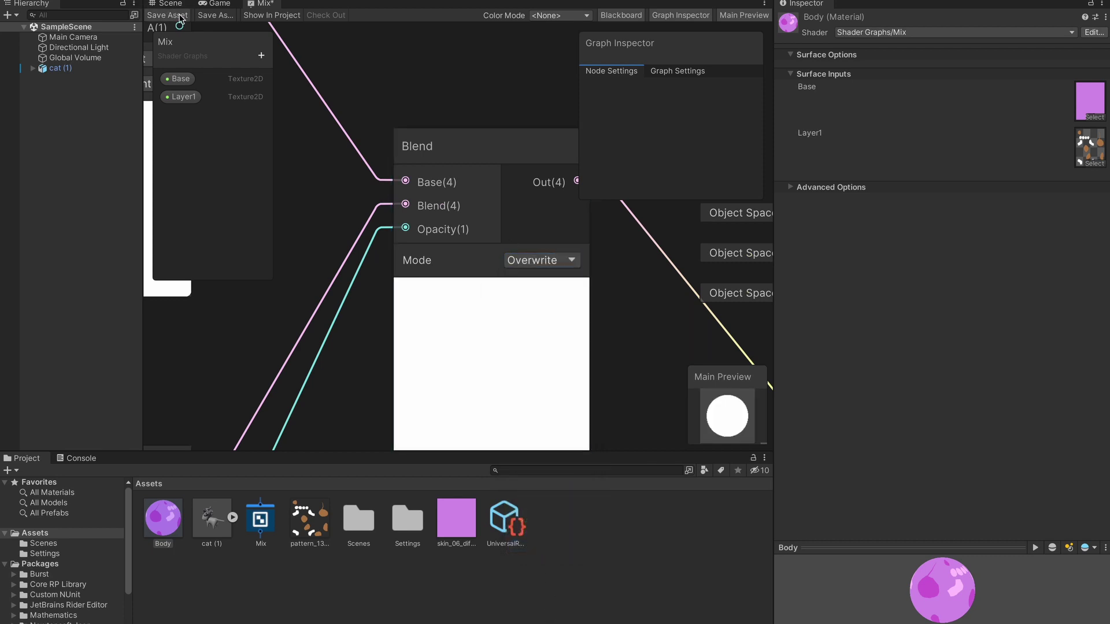
{"action": "left_click", "coordinate": [167, 3]}
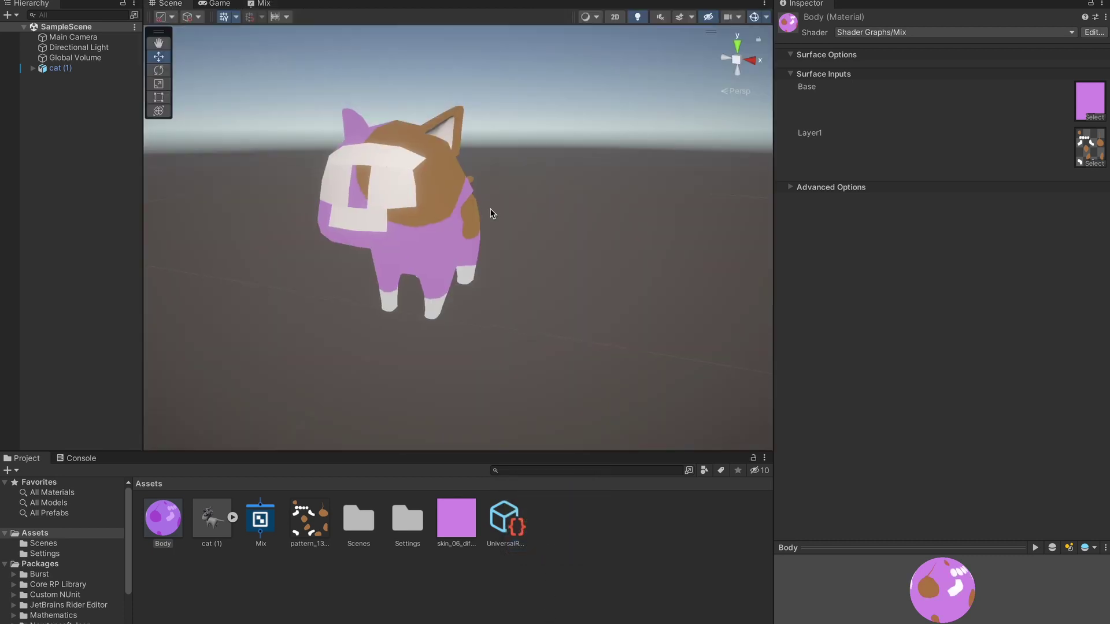
{"action": "left_click_drag", "start_coordinate": [711, 237], "coordinate": [443, 235], "text": "alt"}
{"action": "left_click_drag", "start_coordinate": [541, 238], "coordinate": [493, 199], "text": "alt"}
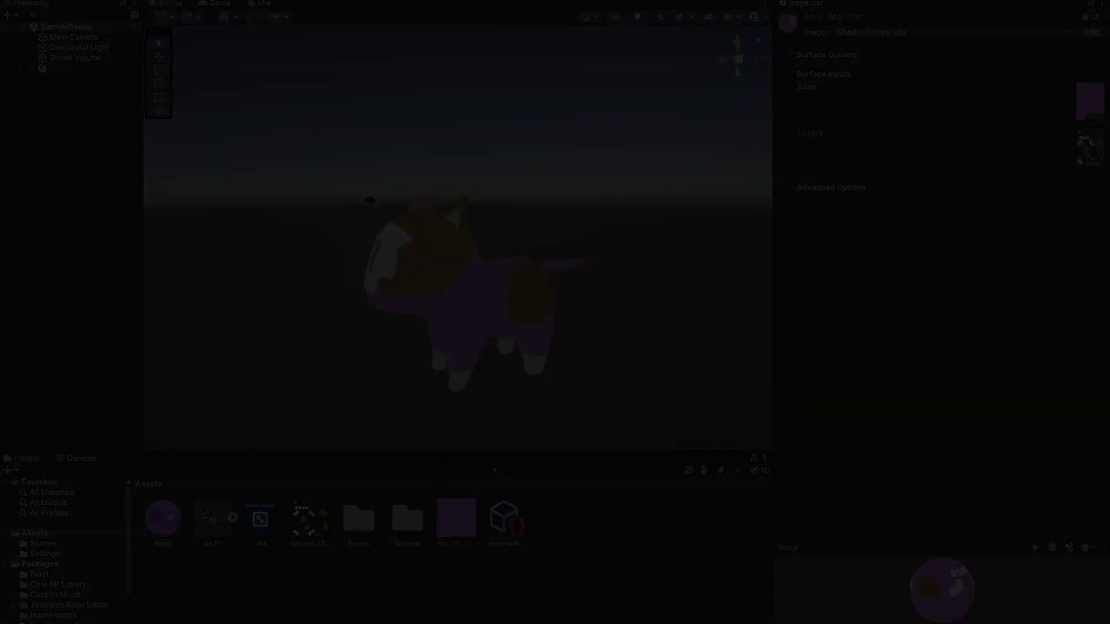